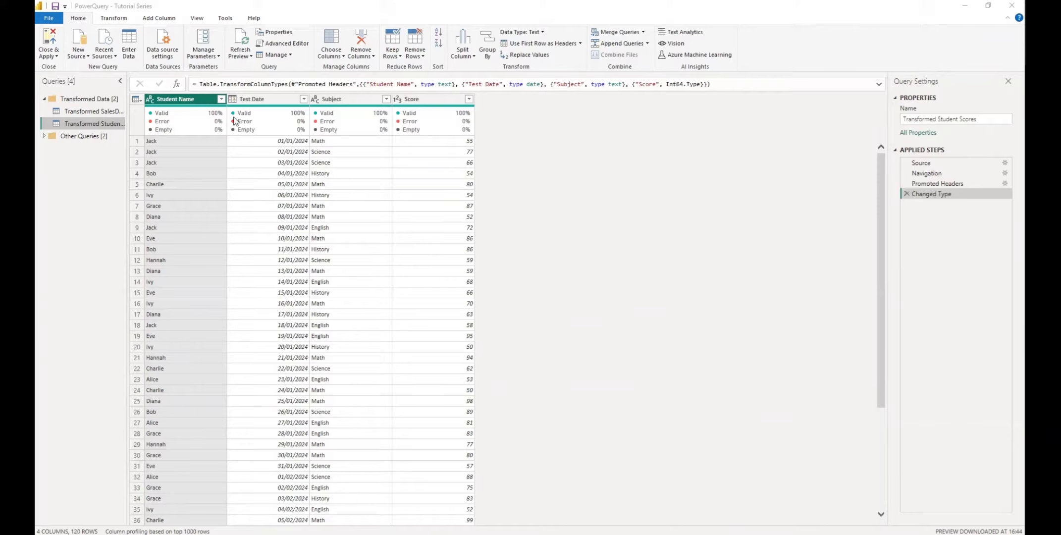
- Select the Subject column, leaving its name unchanged and closing its options menu
mouse_move(265, 132)
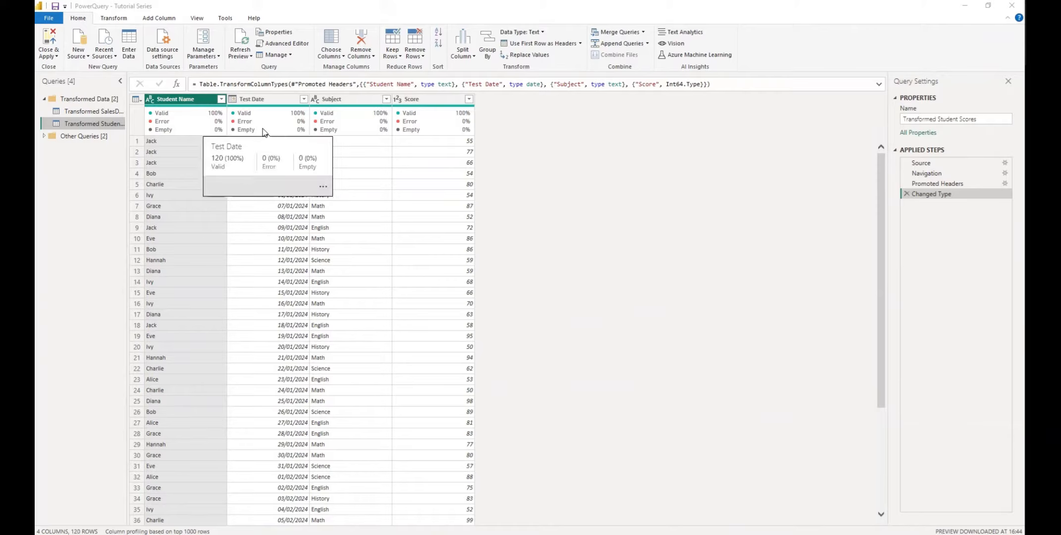
double_click(339, 98)
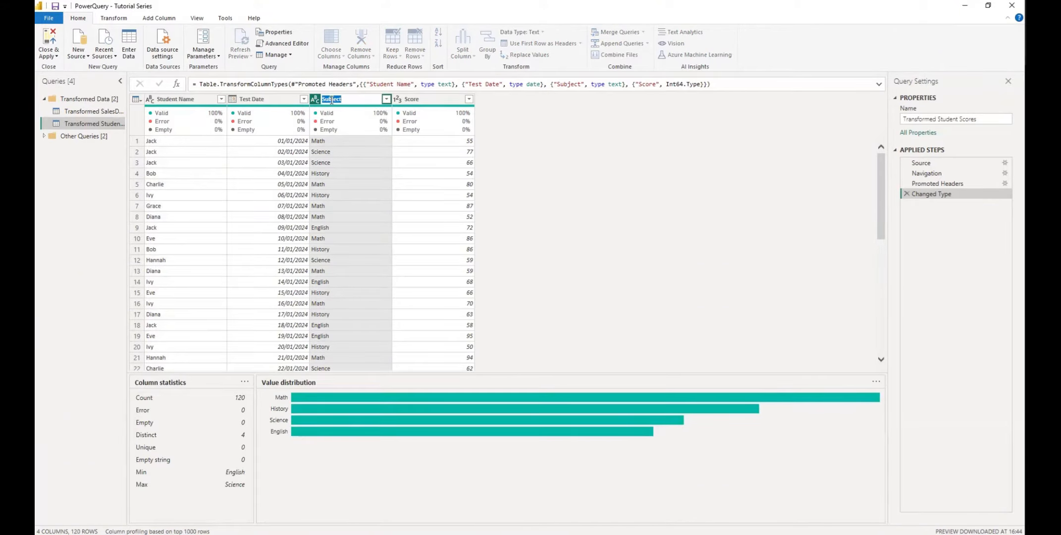
left_click(551, 137)
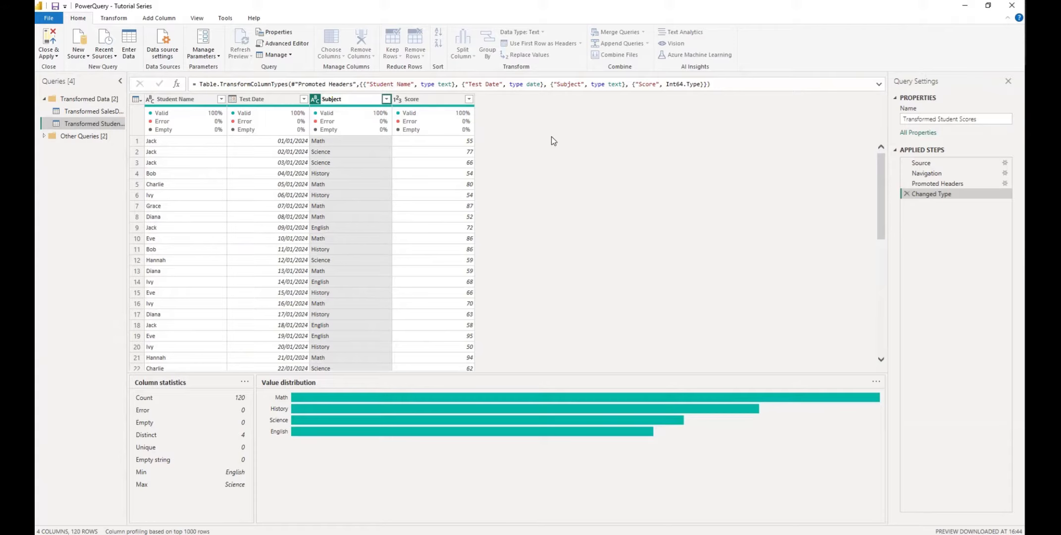
right_click(341, 97)
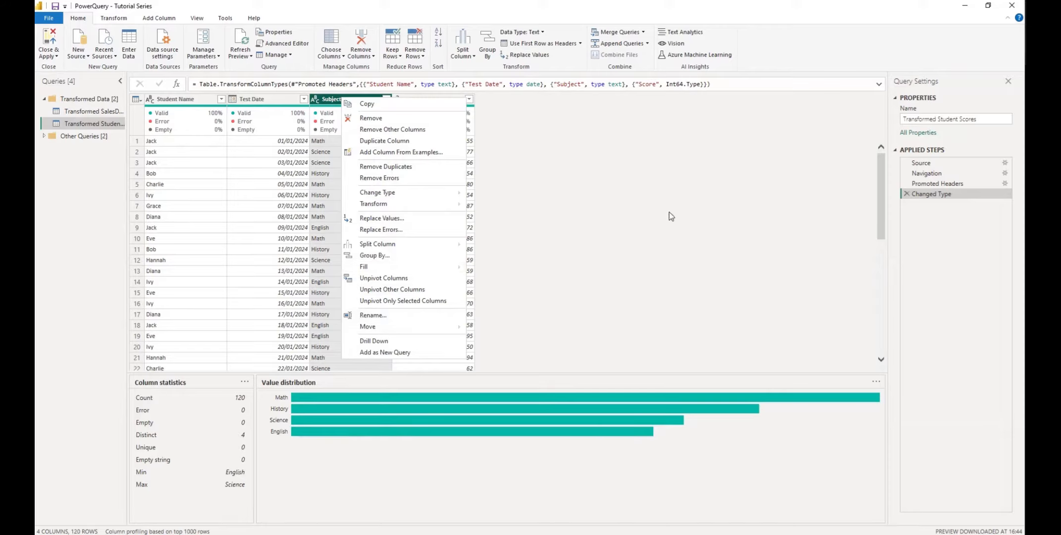
left_click(629, 191)
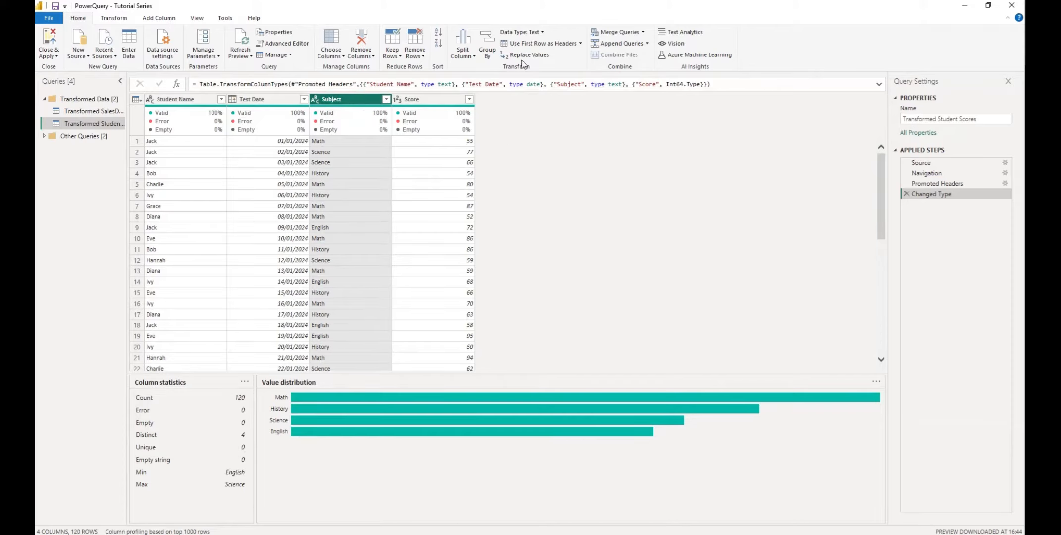
- Switch to the Transform tab and reselect Subject to profile it: 120 values, 4 distinct
left_click(117, 19)
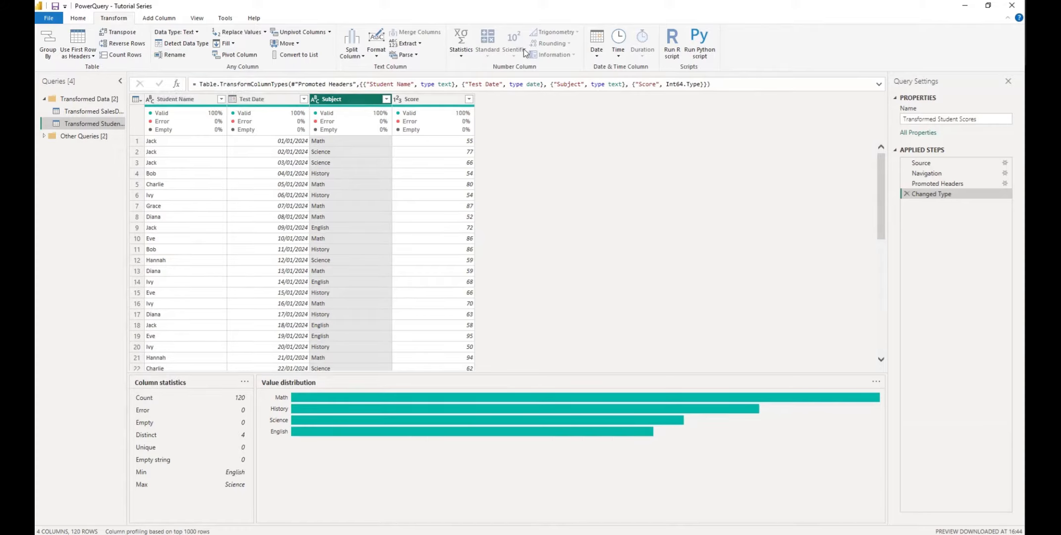
left_click(431, 97)
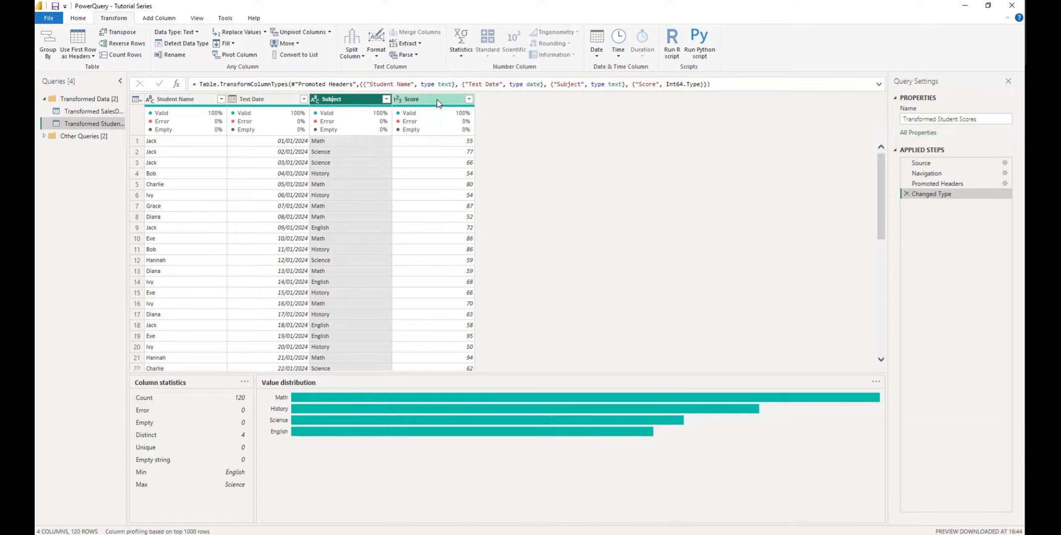
right_click(438, 98)
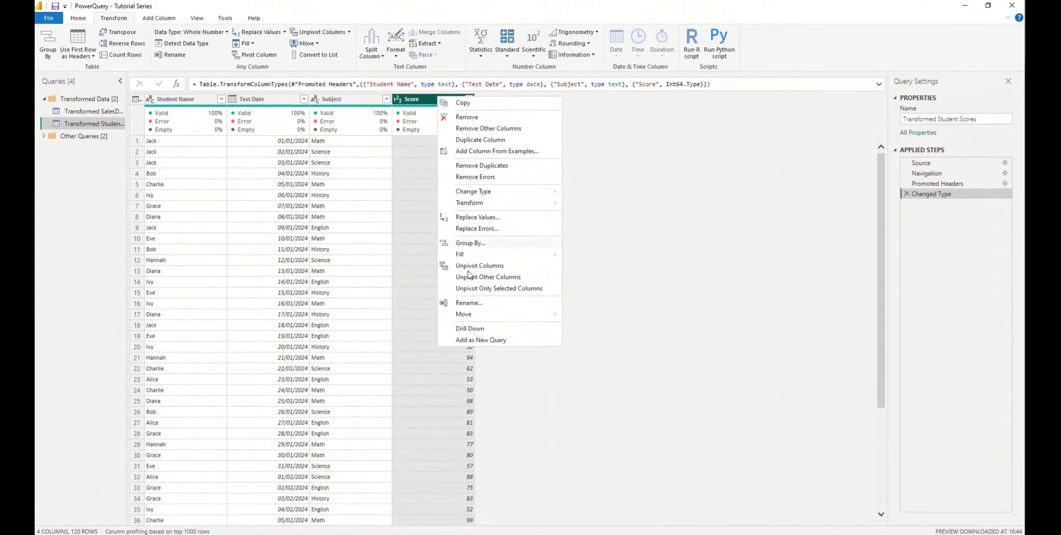
left_click(341, 99)
left_click(341, 98)
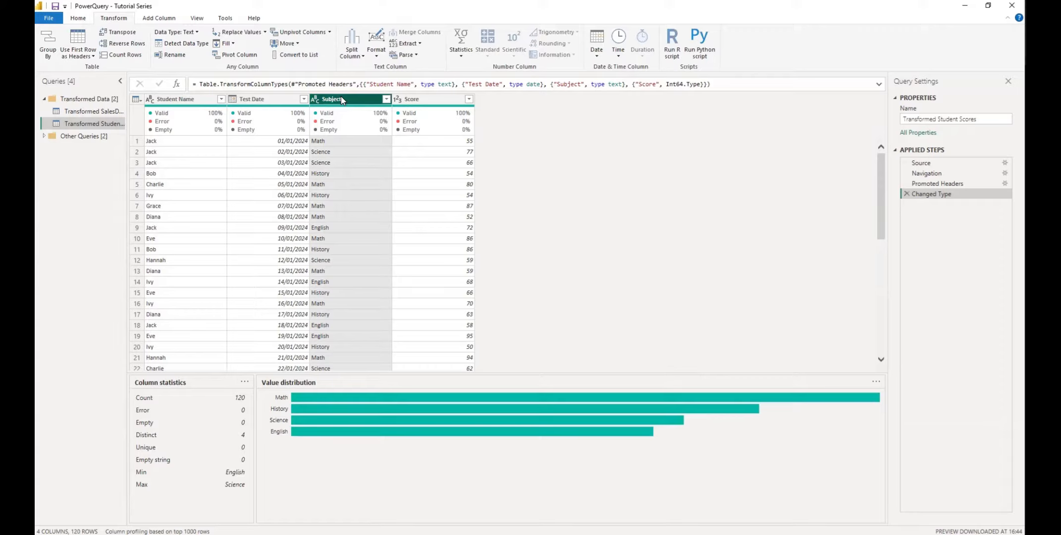
- Rename the Subject column to Courses
double_click(341, 99)
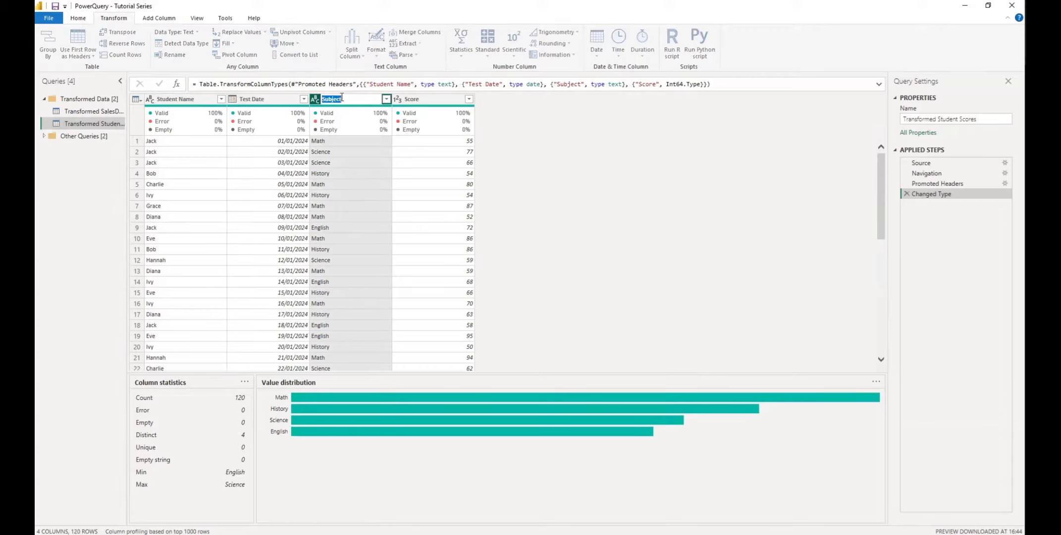
type("Courses")
key("Return")
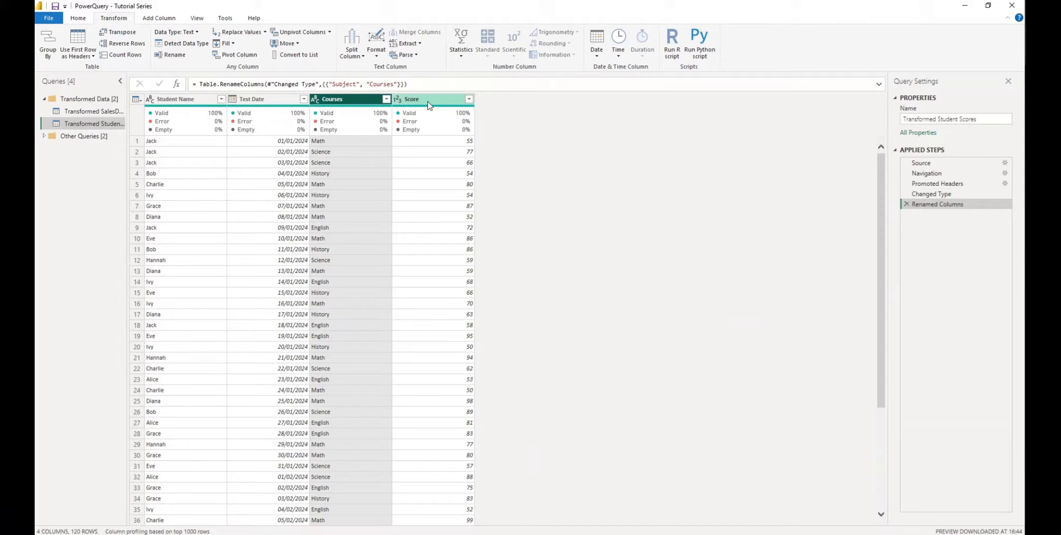
- Rename the Test Date column to Exam Date
double_click(252, 98)
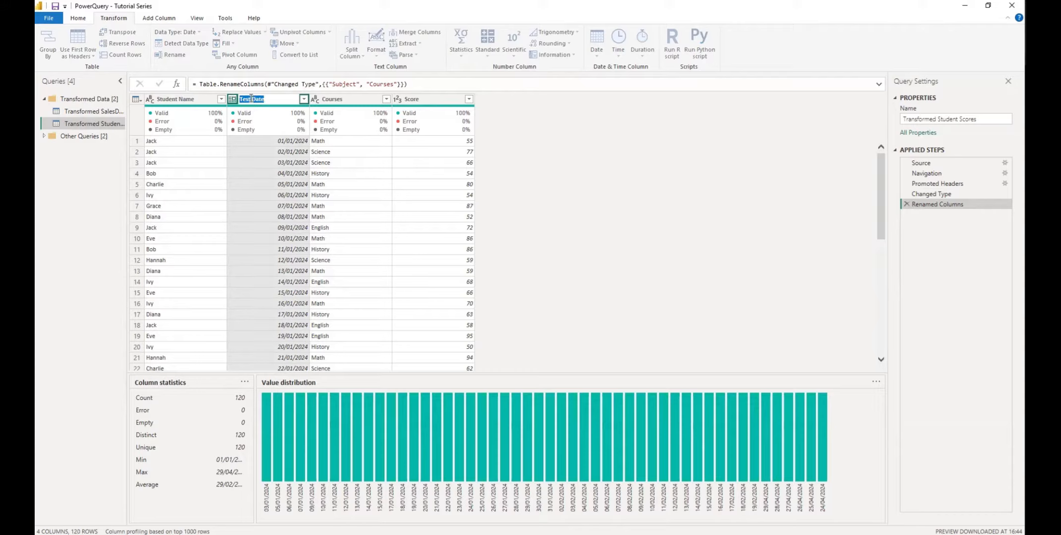
left_click(254, 99)
key("BackSpace")
key("BackSpace")
key("BackSpace")
key("BackSpace")
key("BackSpace")
type("Exam")
key("Return")
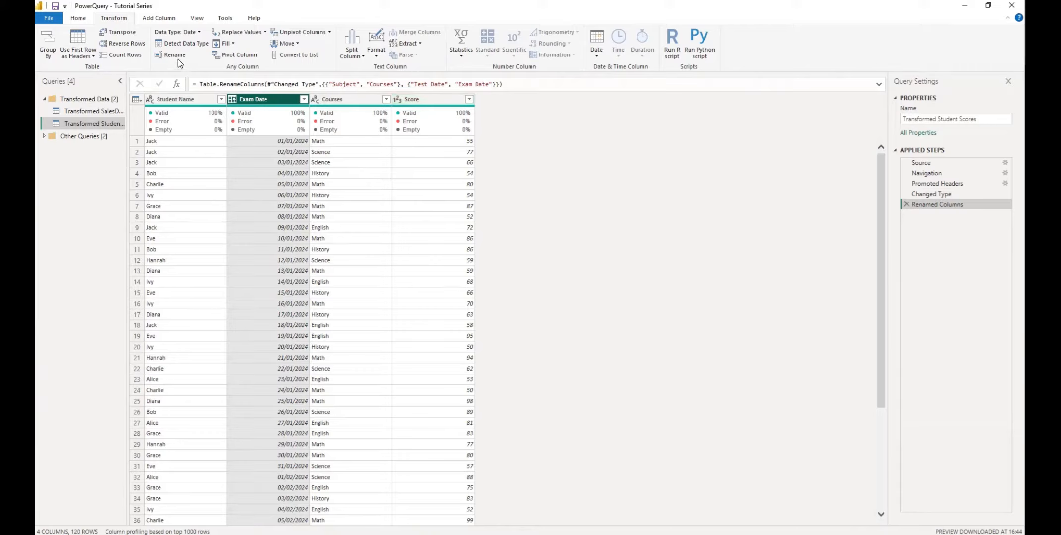
- Return to the Home tab, browse the rows, and select the Student Name column
left_click(83, 18)
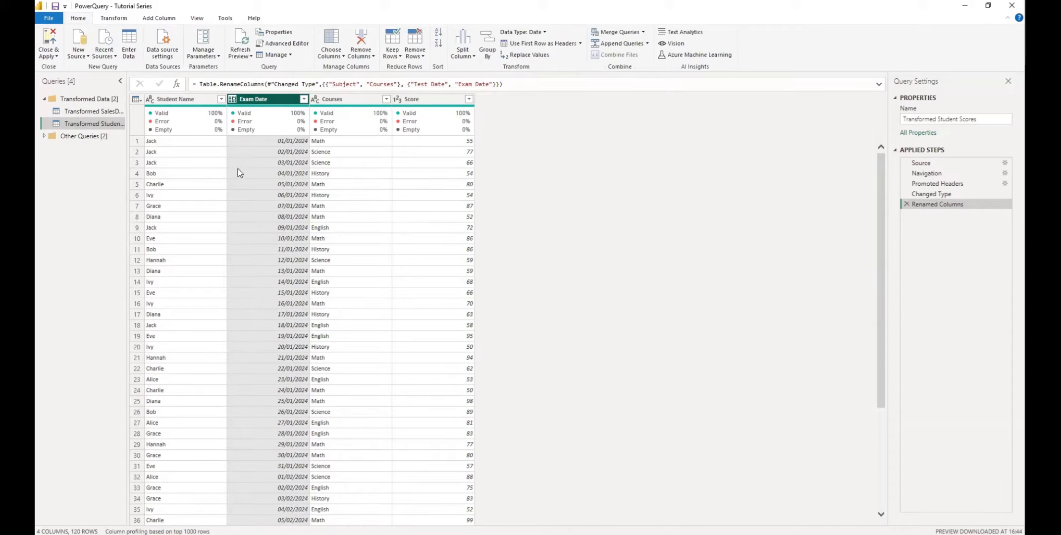
scroll(355, 295, "down", 10)
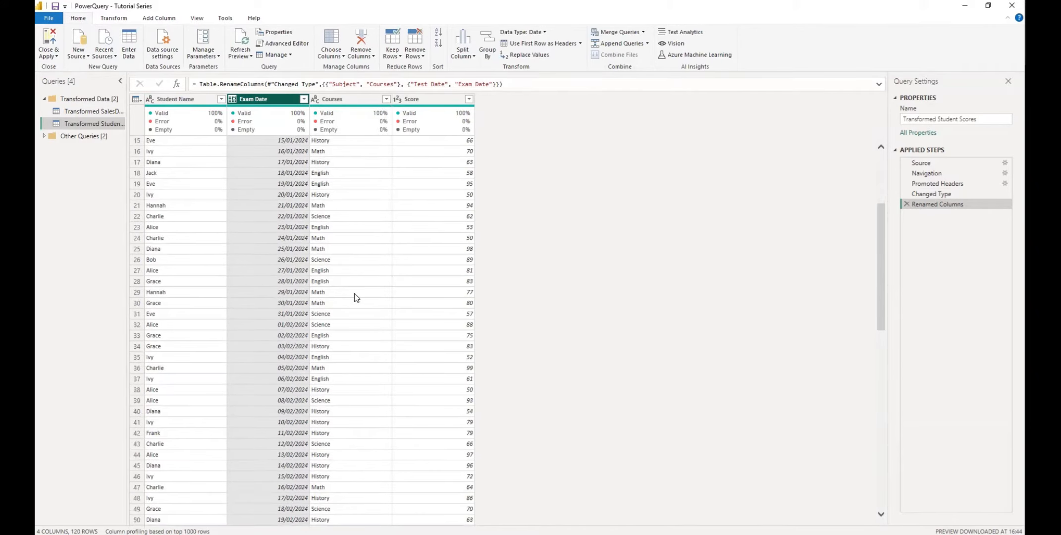
scroll(355, 297, "up", 3)
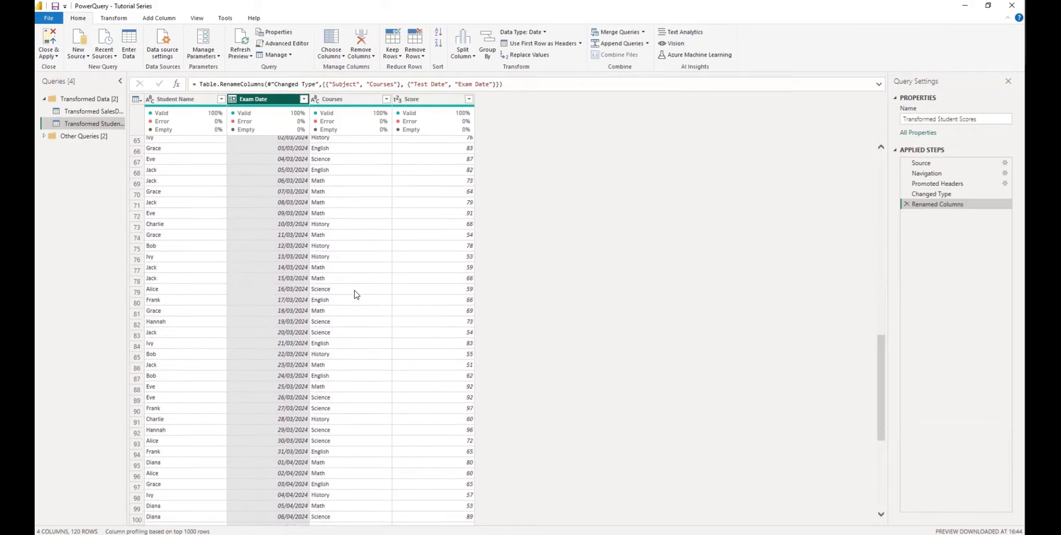
scroll(355, 295, "up", 8)
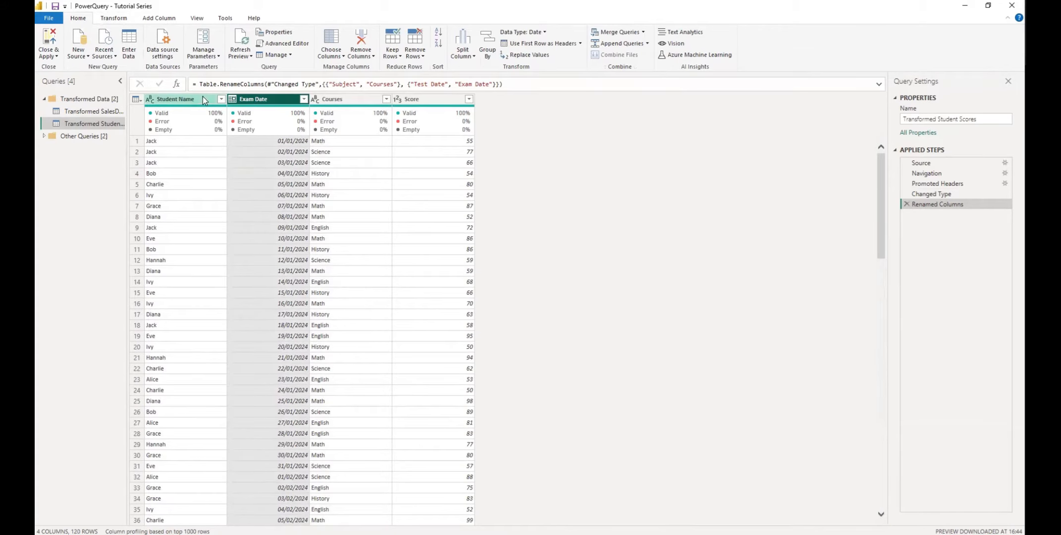
left_click(169, 99)
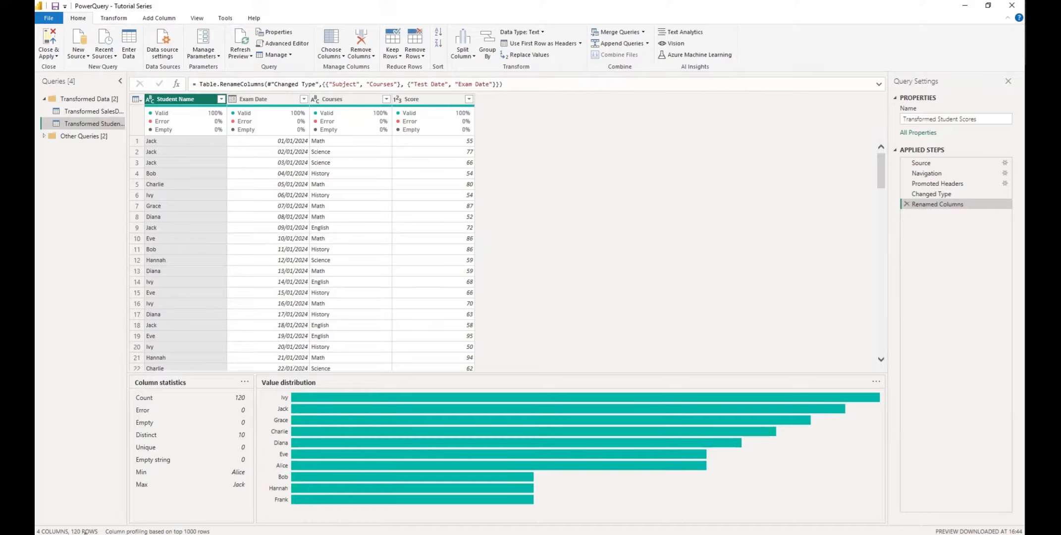
- Select all four columns and remove duplicate rows across them
left_click(436, 98, "shift")
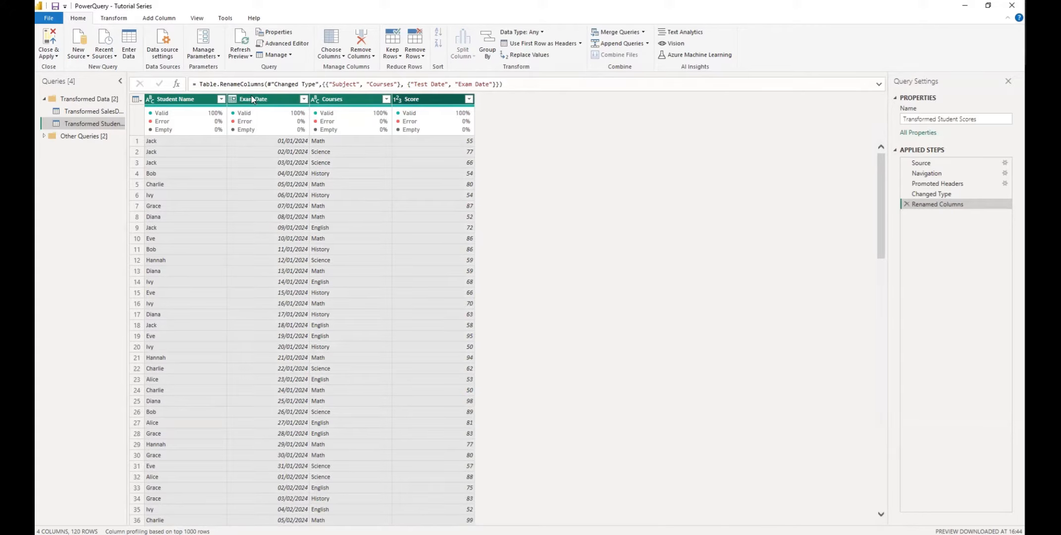
right_click(195, 100)
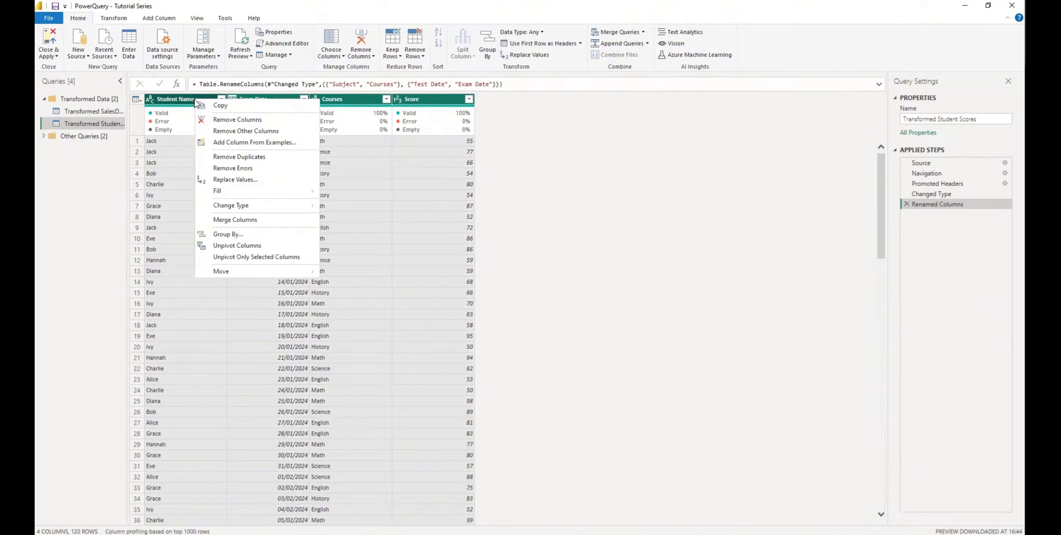
left_click(234, 158)
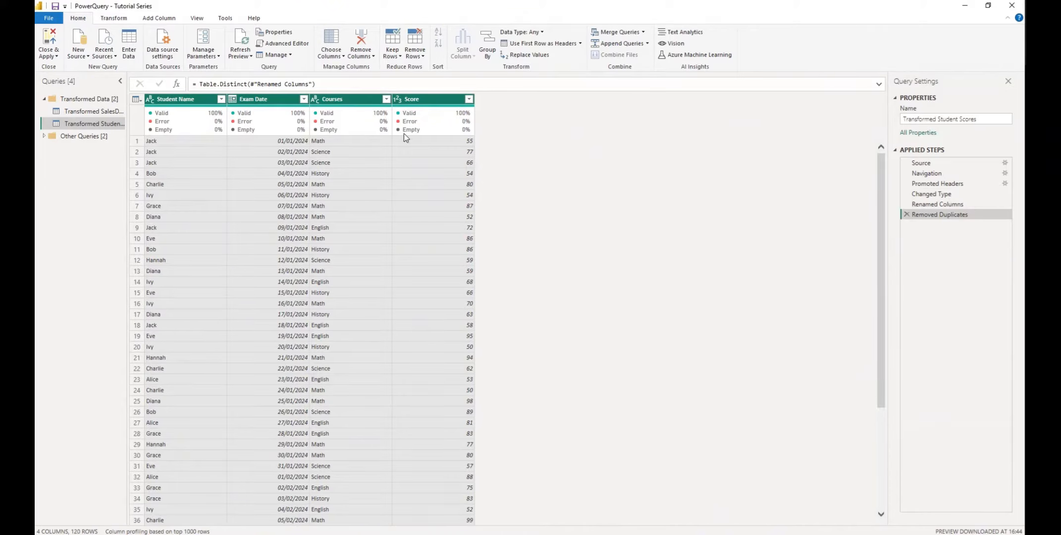
- Profile the Score column (47 distinct, 50 to 99) and show the Add Column commands
left_click(341, 99)
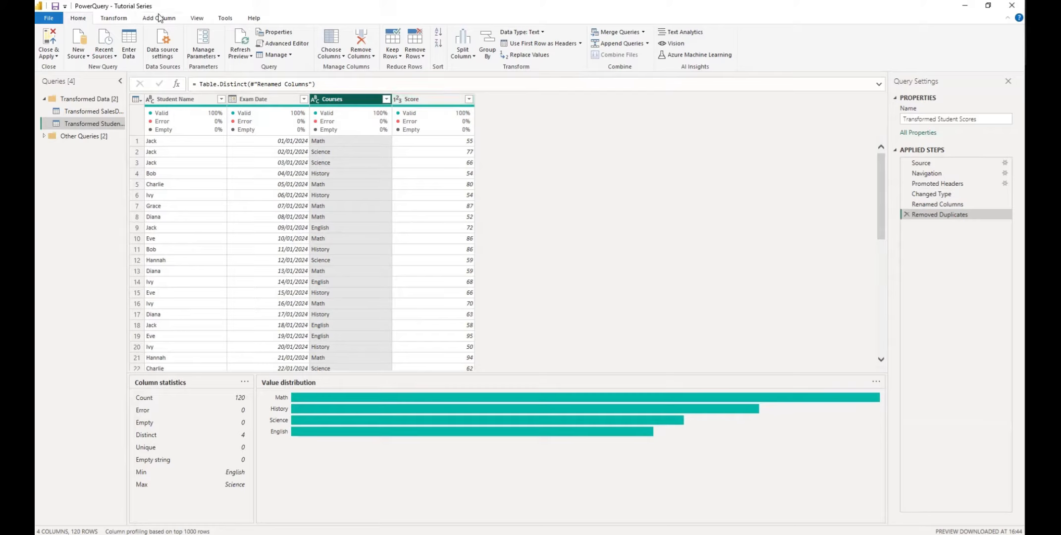
left_click(432, 99)
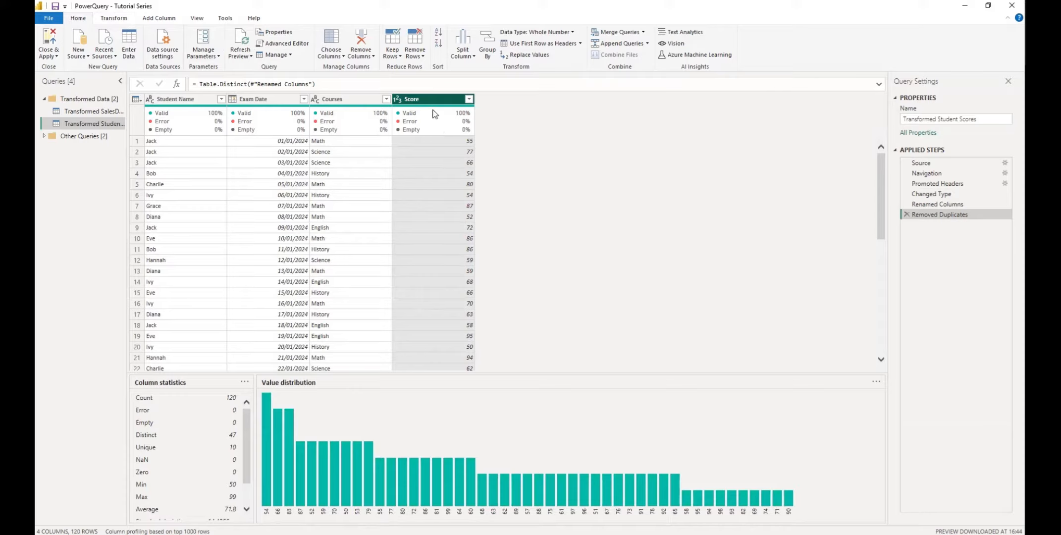
mouse_move(434, 114)
left_click(158, 18)
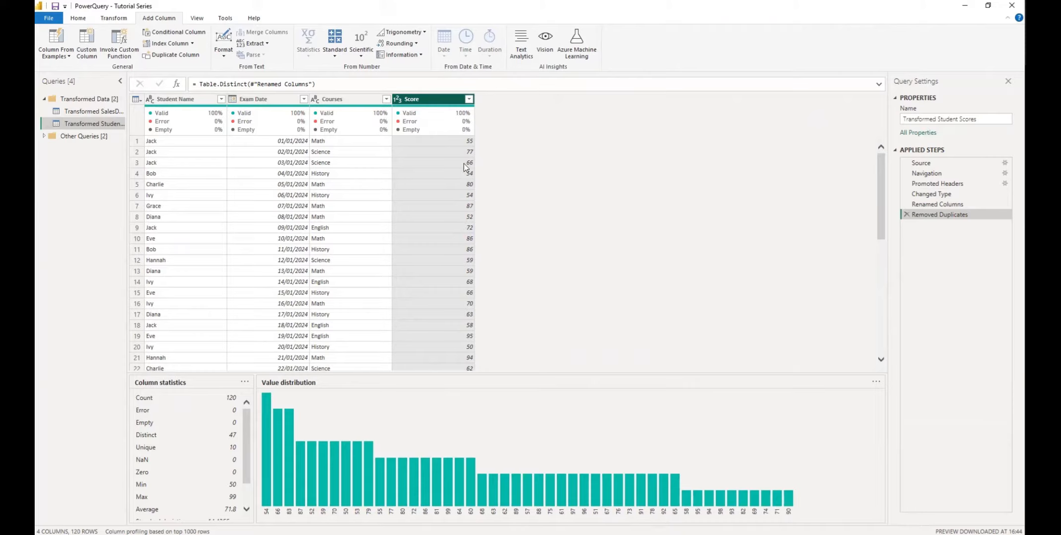
- Start a conditional column named Grades that tests the Score column
left_click(175, 32)
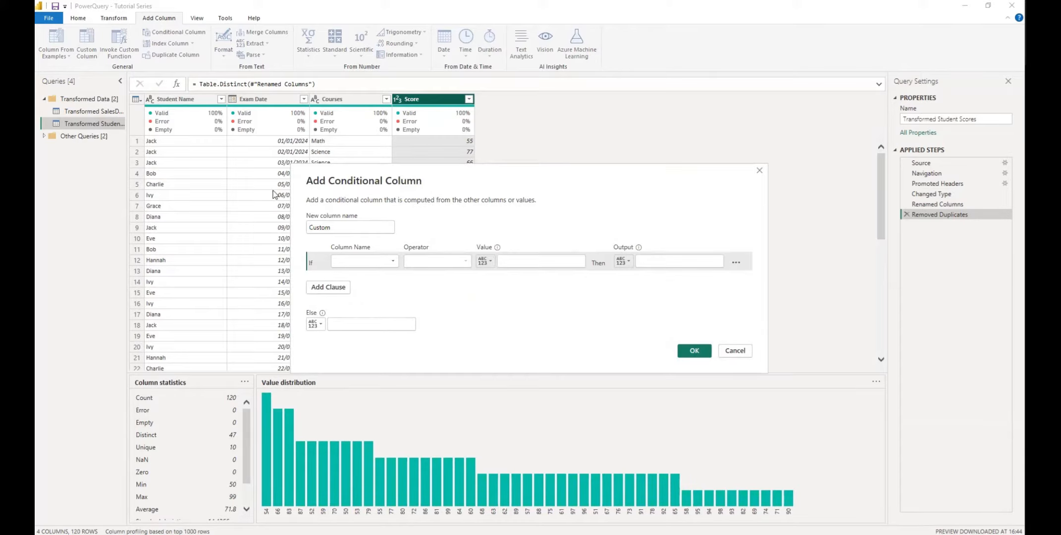
double_click(321, 226)
type("Grades")
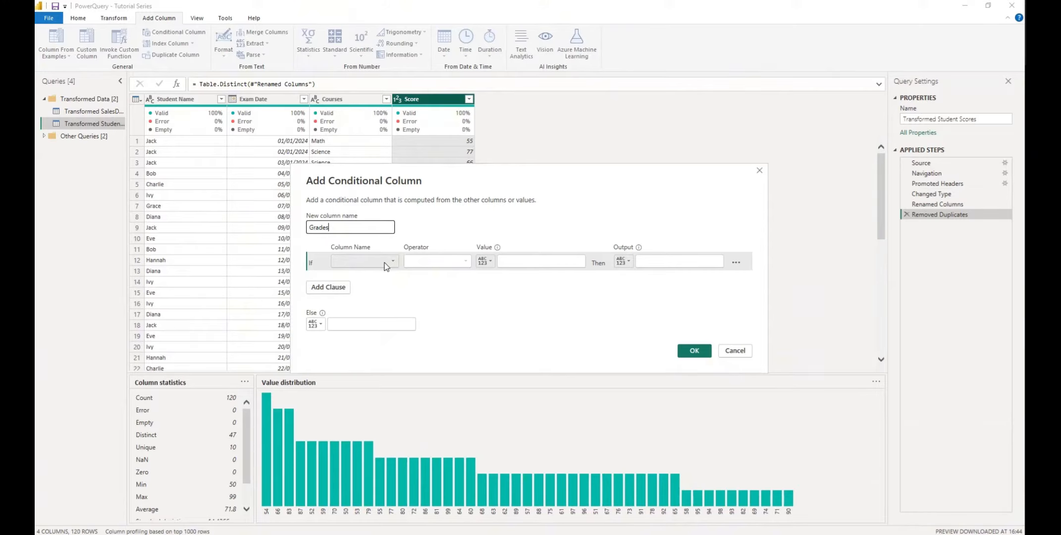
left_click(385, 266)
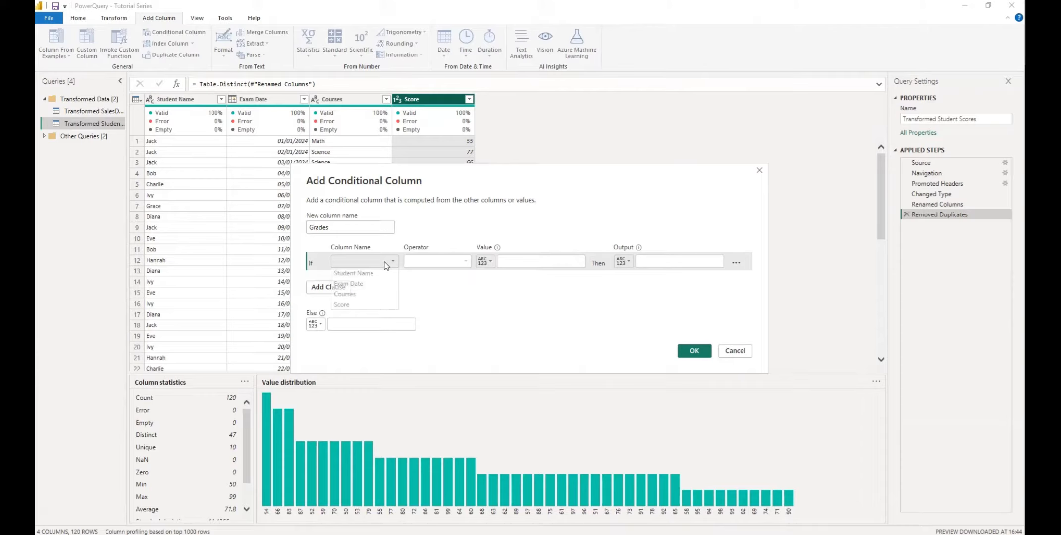
left_click(336, 305)
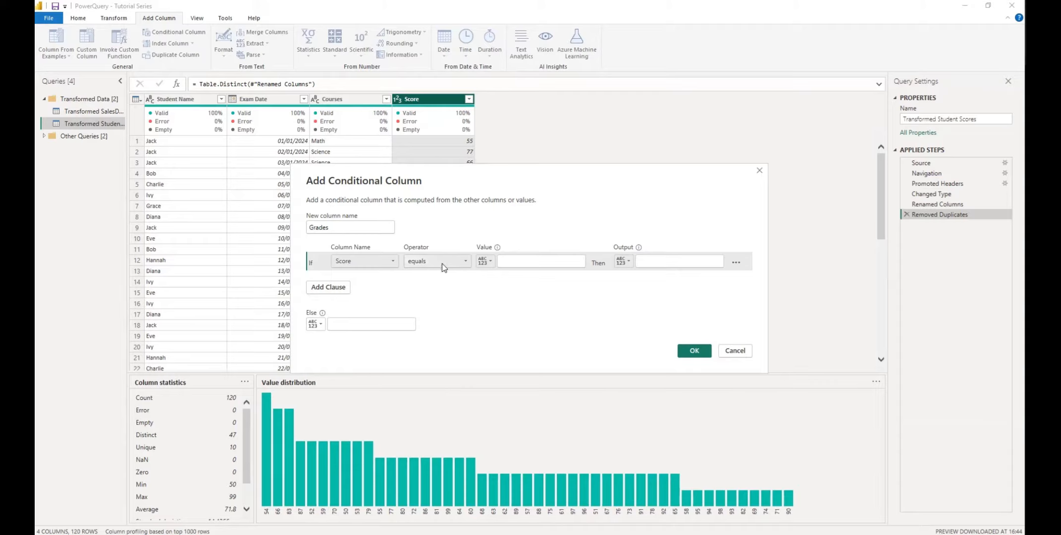
- Set the first rule: Score is less than 50 returns F
left_click(466, 262)
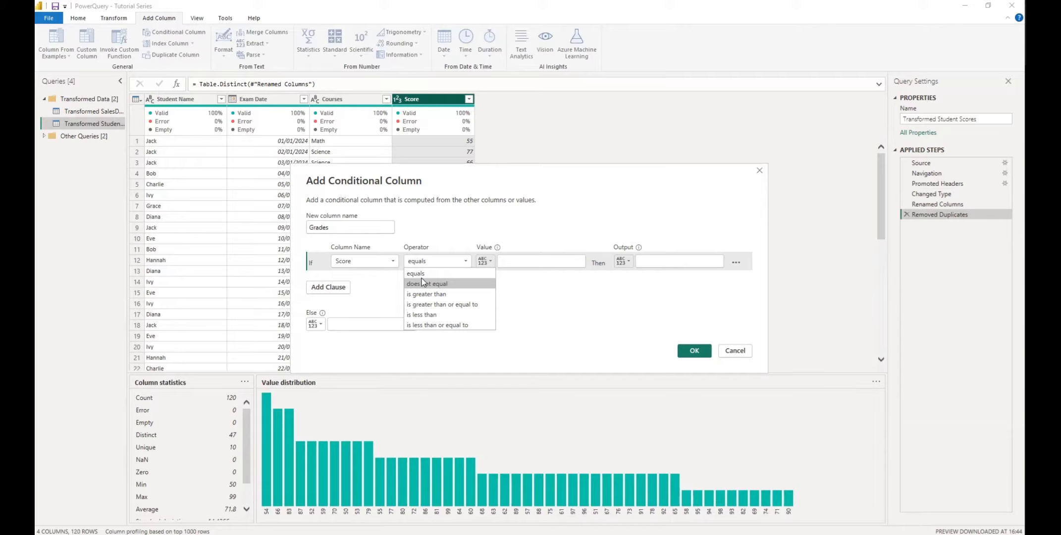
left_click(423, 315)
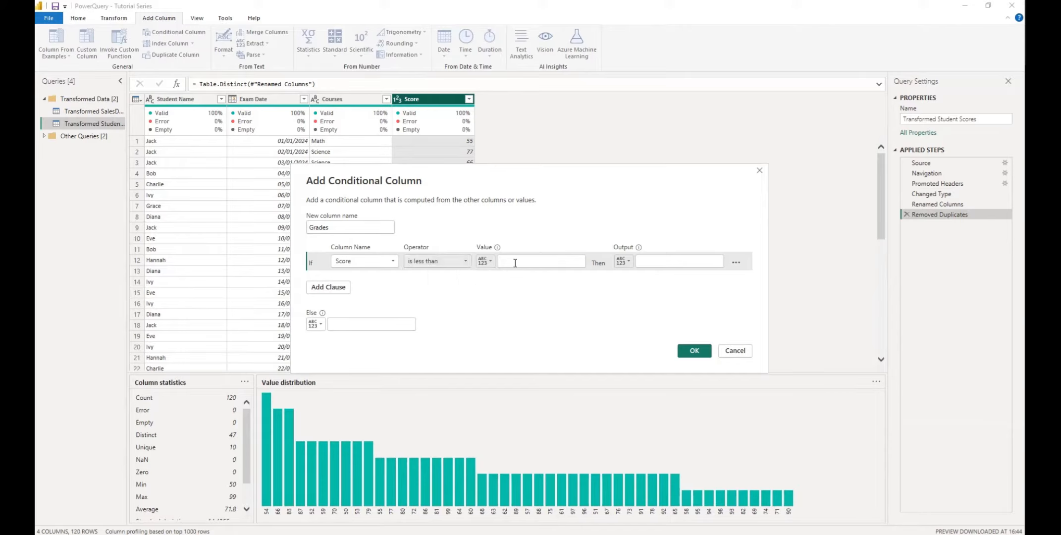
left_click(515, 263)
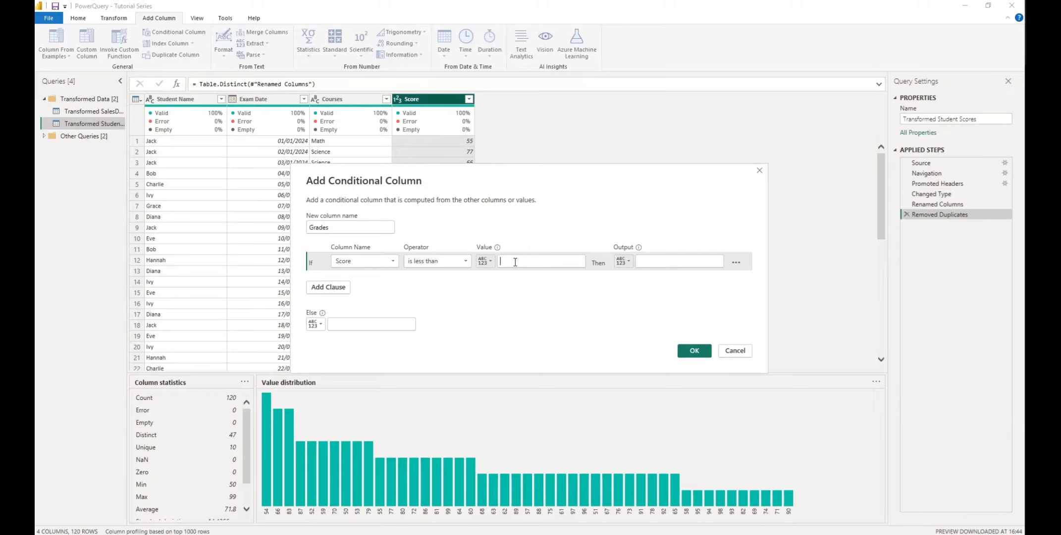
type("50")
left_click(654, 260)
type("F")
- Add a second clause: Score is greater than or equal to 50 returns C
left_click(329, 290)
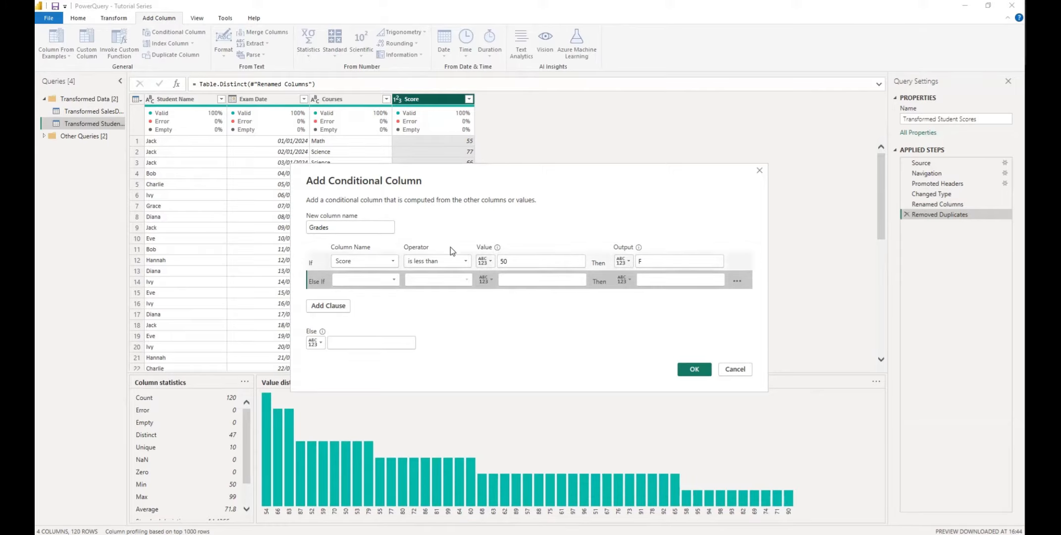
left_click(390, 278)
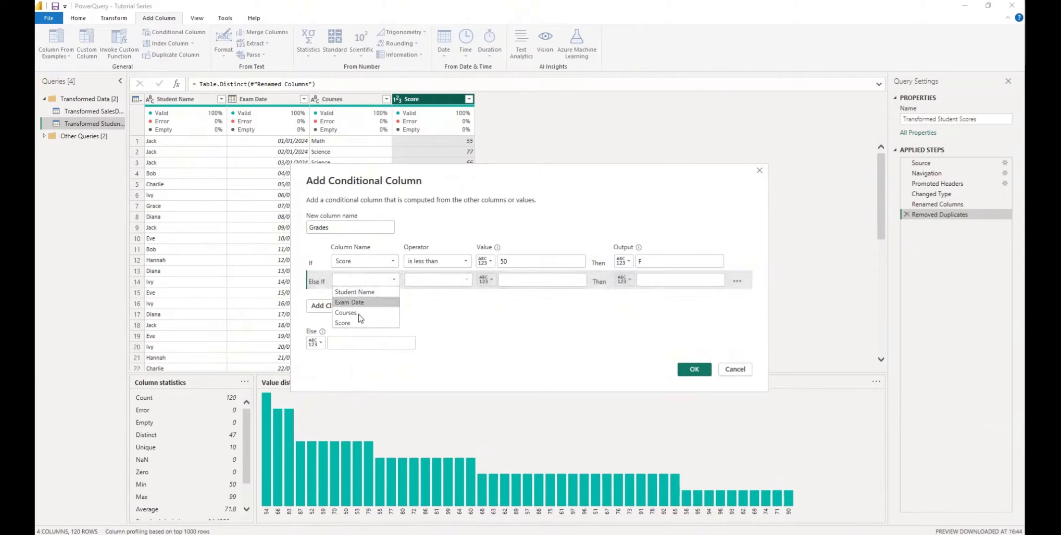
left_click(348, 324)
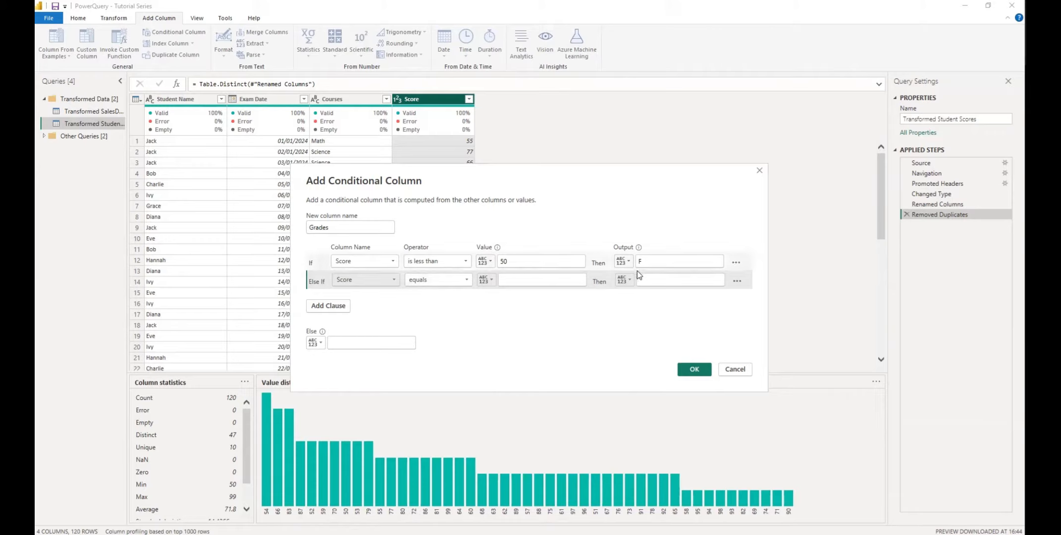
left_click(463, 279)
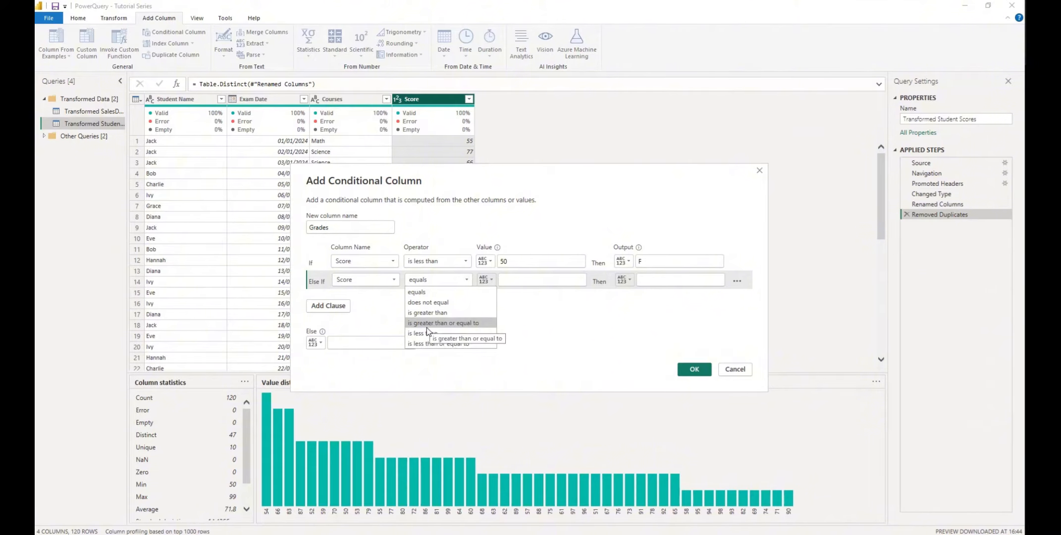
left_click(442, 313)
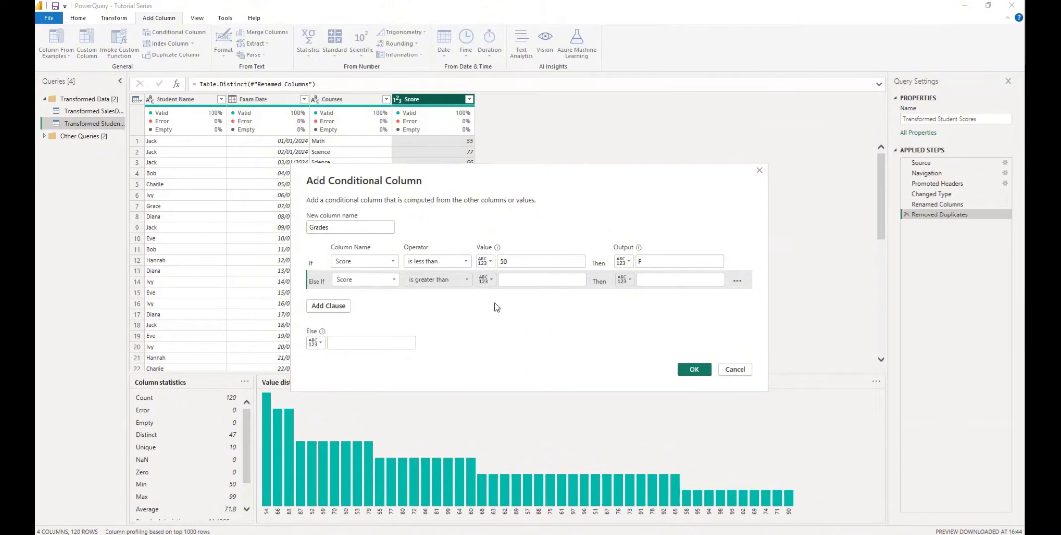
left_click(467, 281)
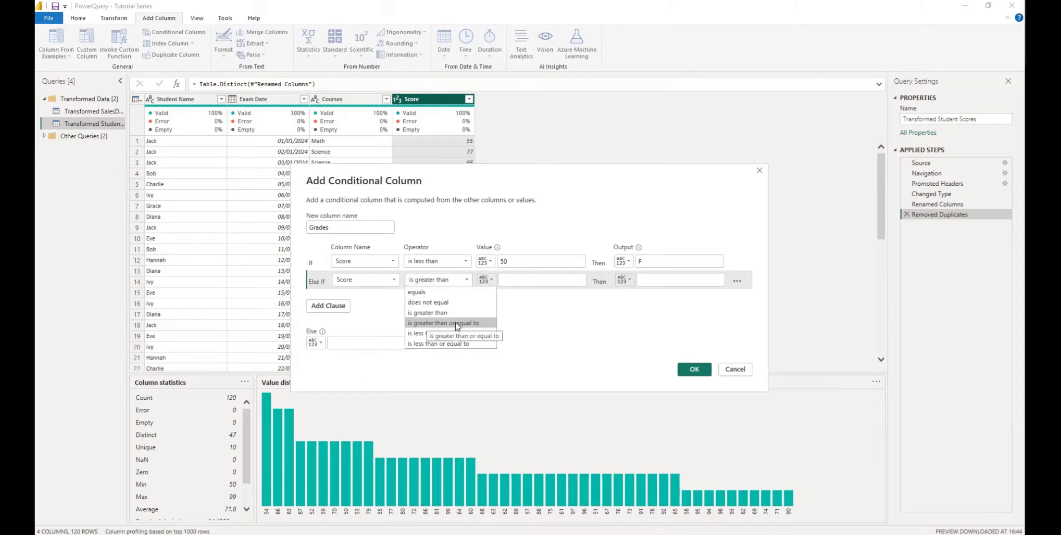
left_click(455, 323)
left_click(520, 280)
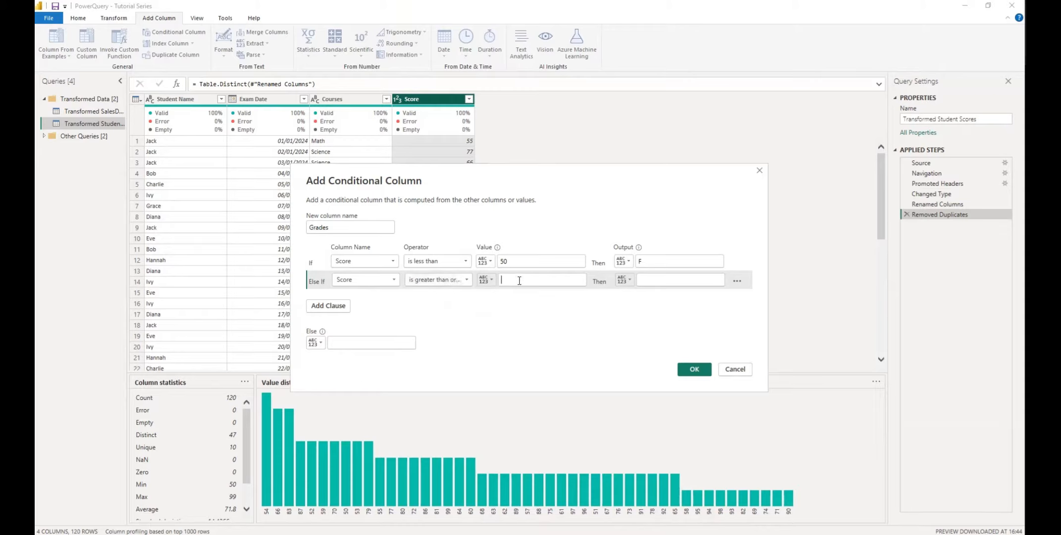
type("50")
left_click(664, 281)
type("C")
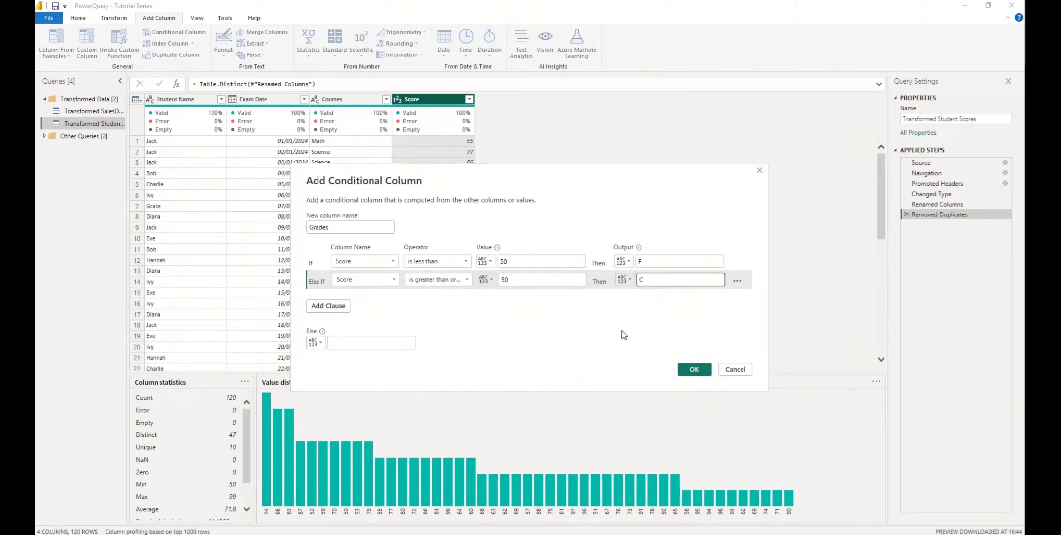
- Add a third clause: Score is greater than or equal to 60 returns B
left_click(335, 307)
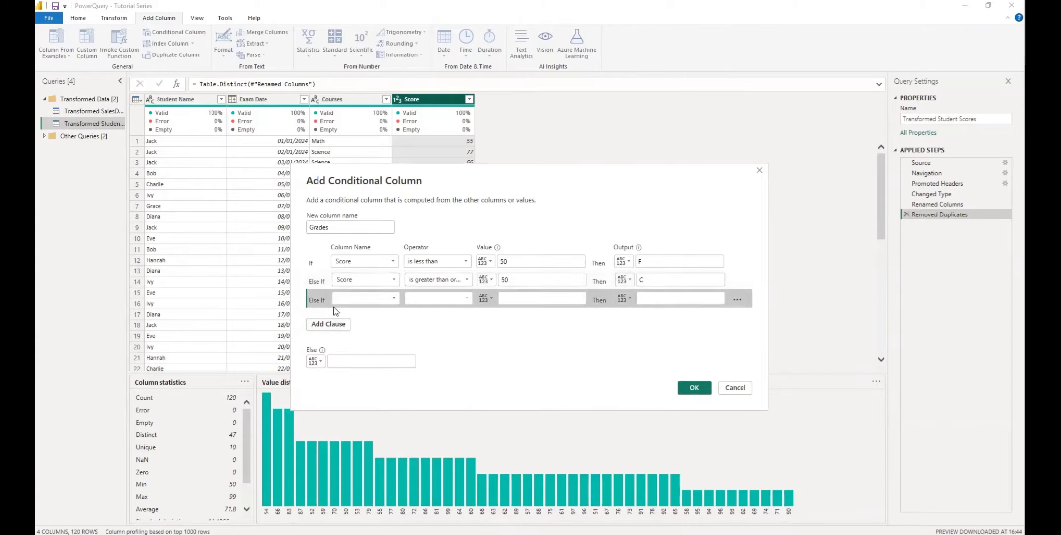
left_click(375, 298)
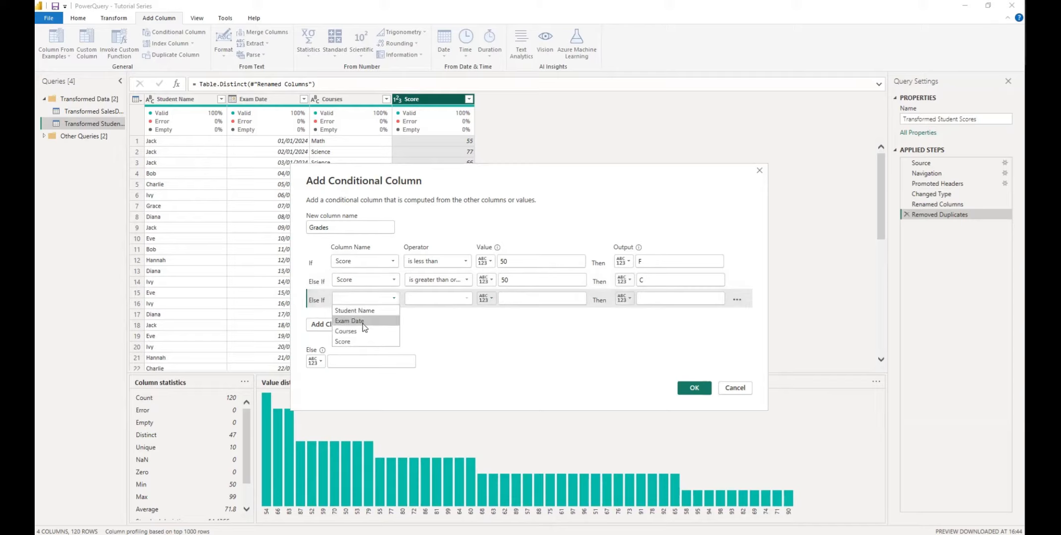
left_click(352, 341)
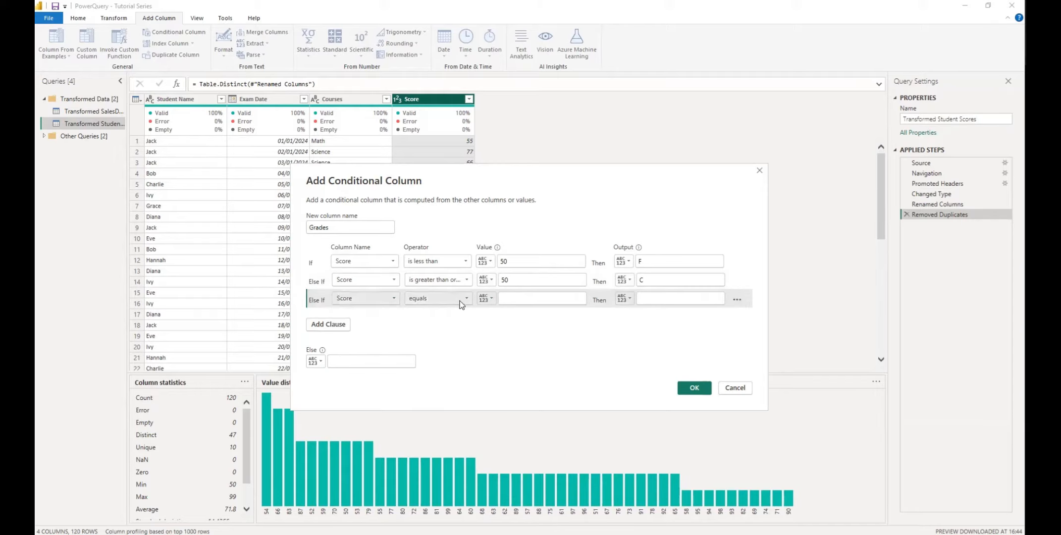
left_click(461, 303)
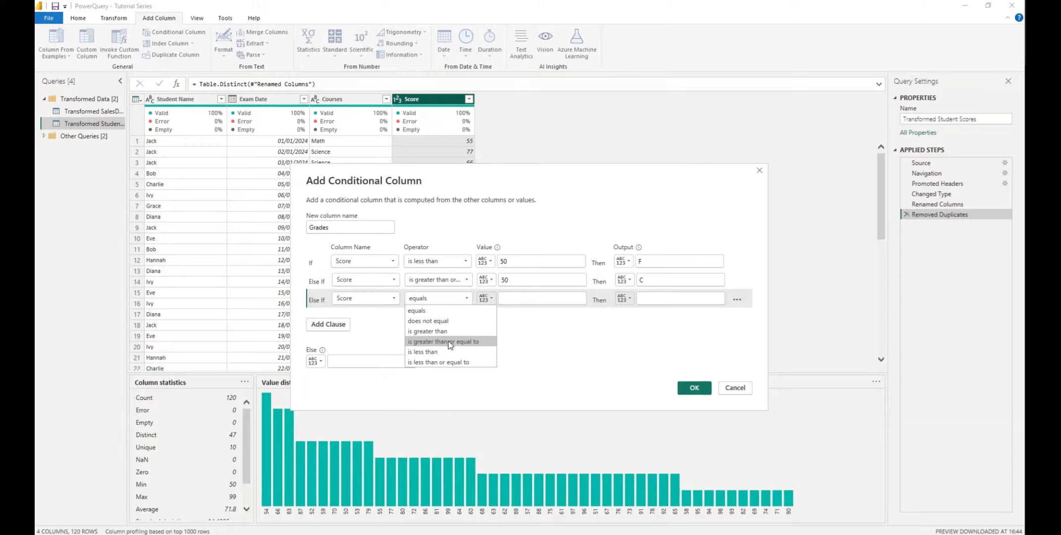
left_click(446, 342)
left_click(514, 295)
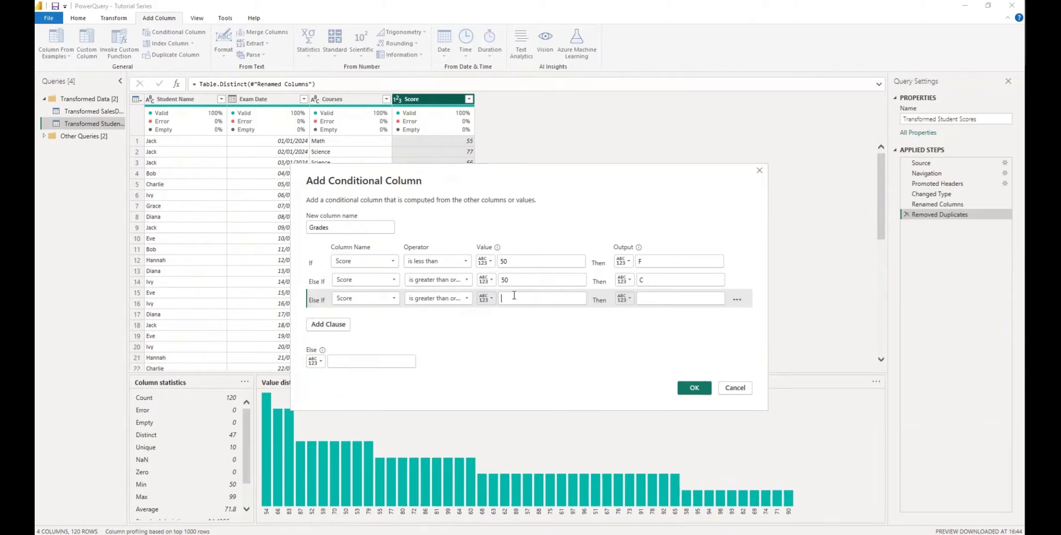
type("60")
left_click(677, 299)
type("B")
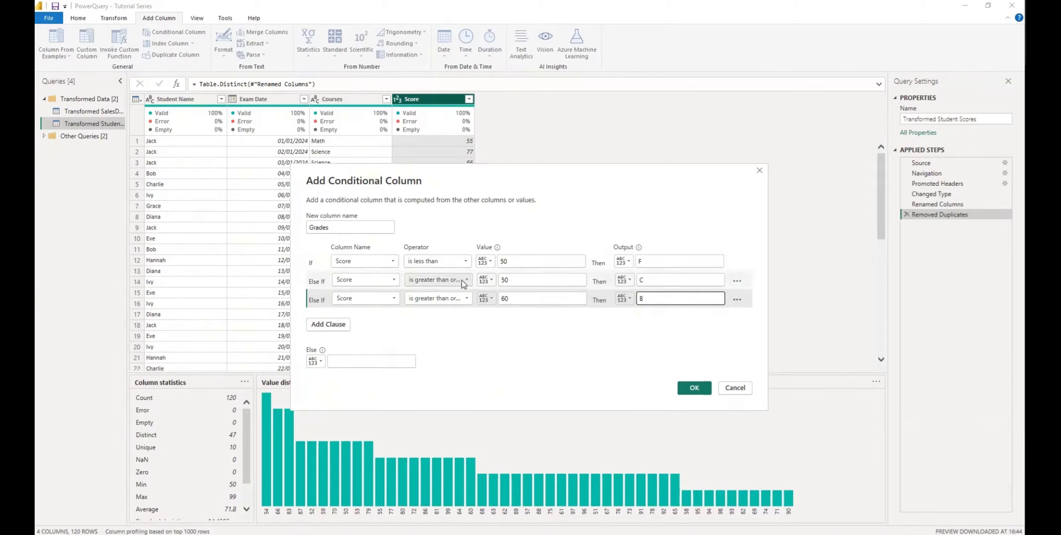
left_click(514, 280)
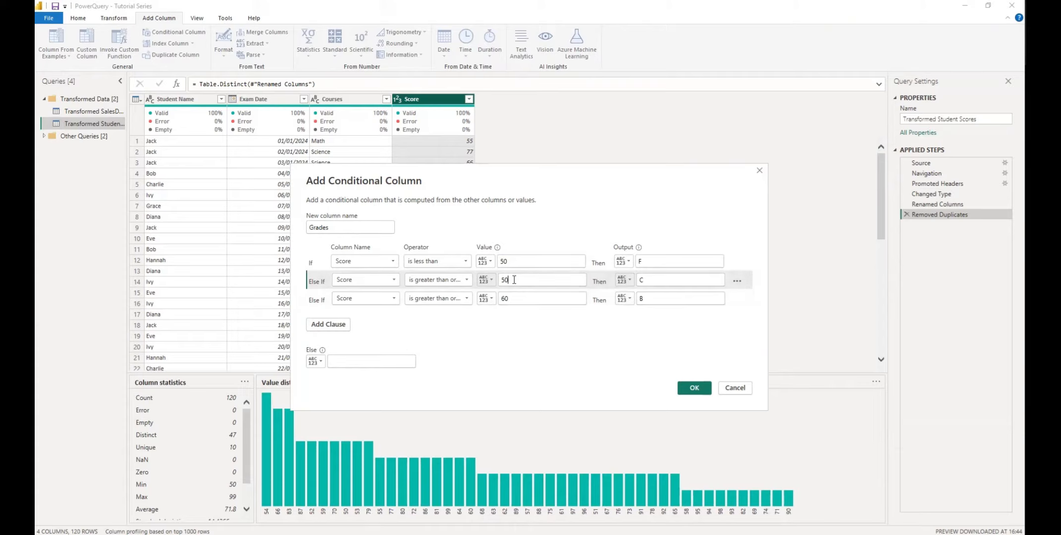
- Change the second rule to Score is less than 60 returning C
key("BackSpace")
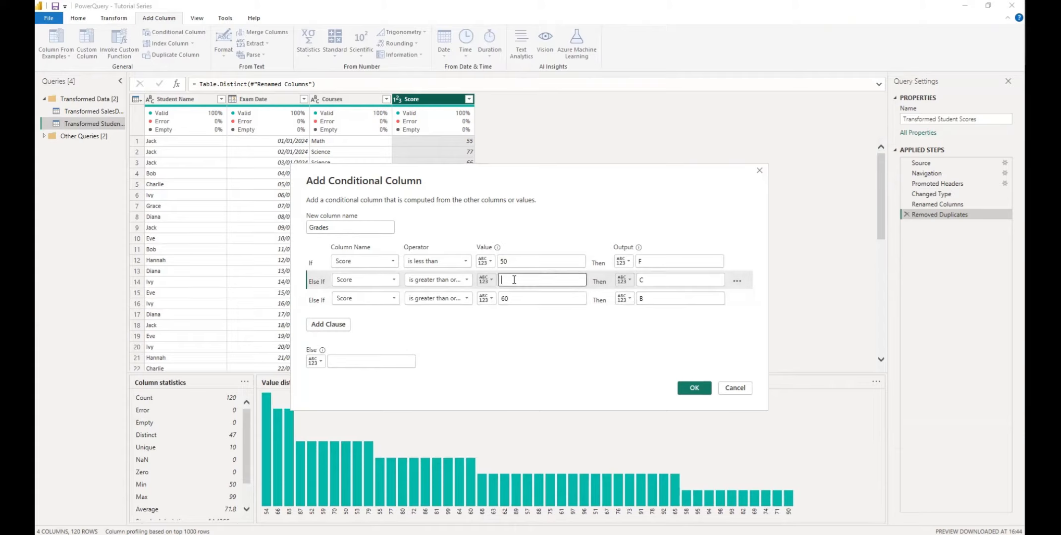
type("60")
left_click(465, 281)
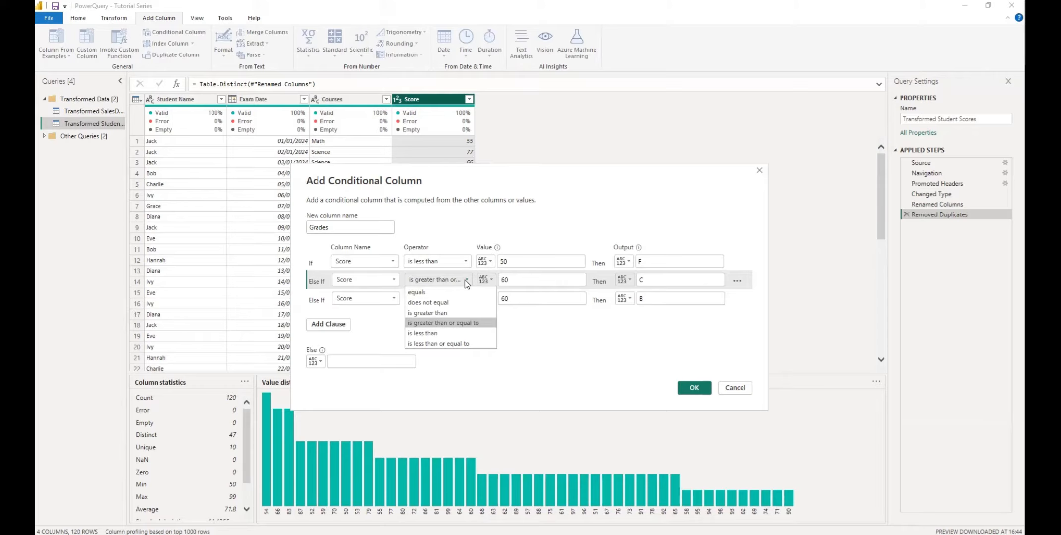
left_click(426, 333)
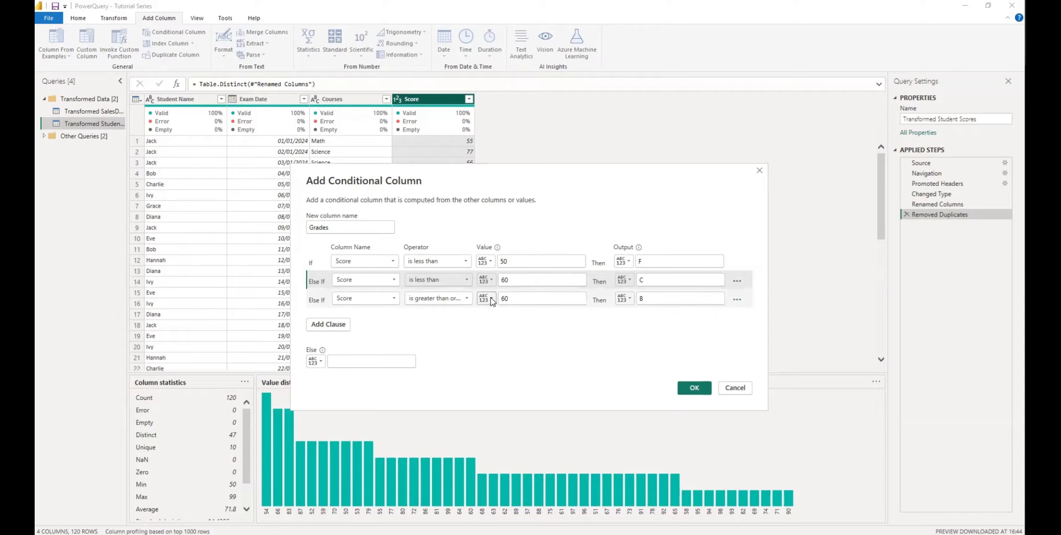
- Change the third rule to Score is less than 70 returning B
left_click(467, 299)
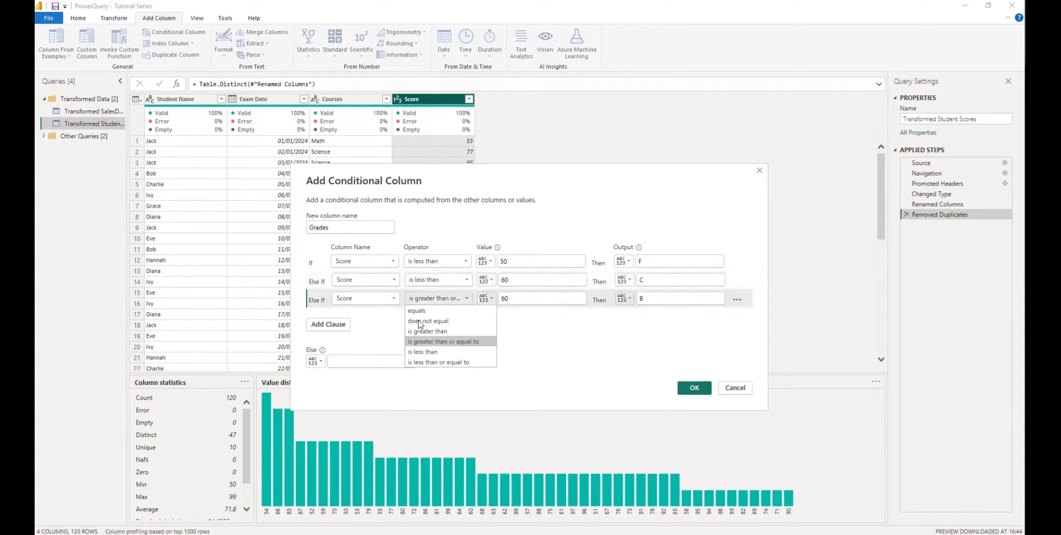
left_click(429, 352)
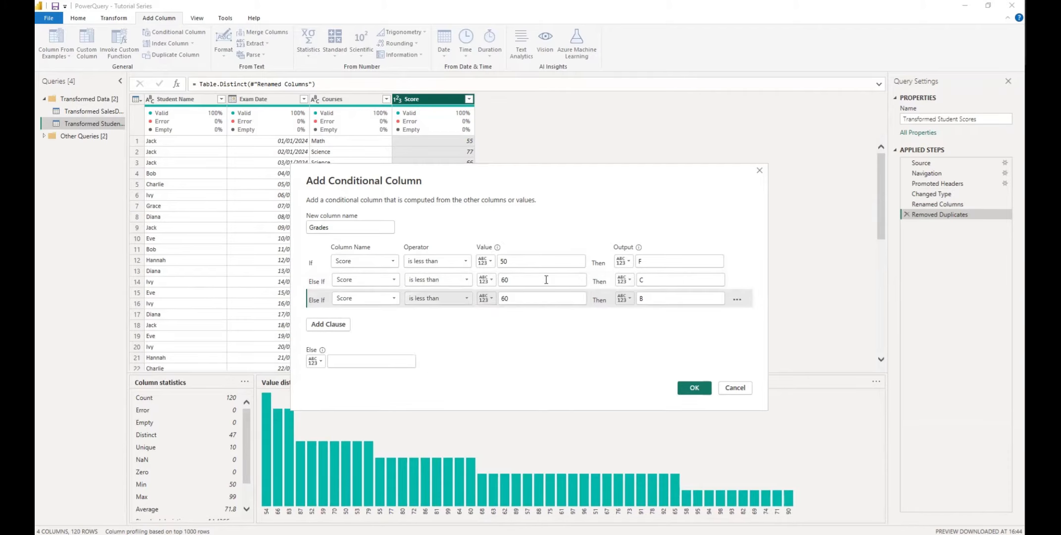
left_click(518, 297)
key("BackSpace")
key("BackSpace")
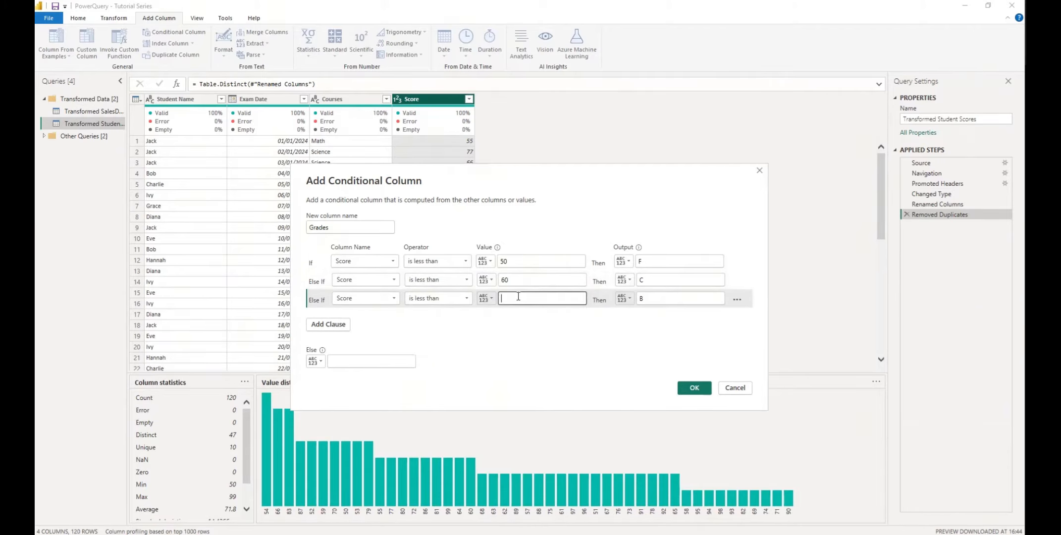
type("70")
left_click(644, 297)
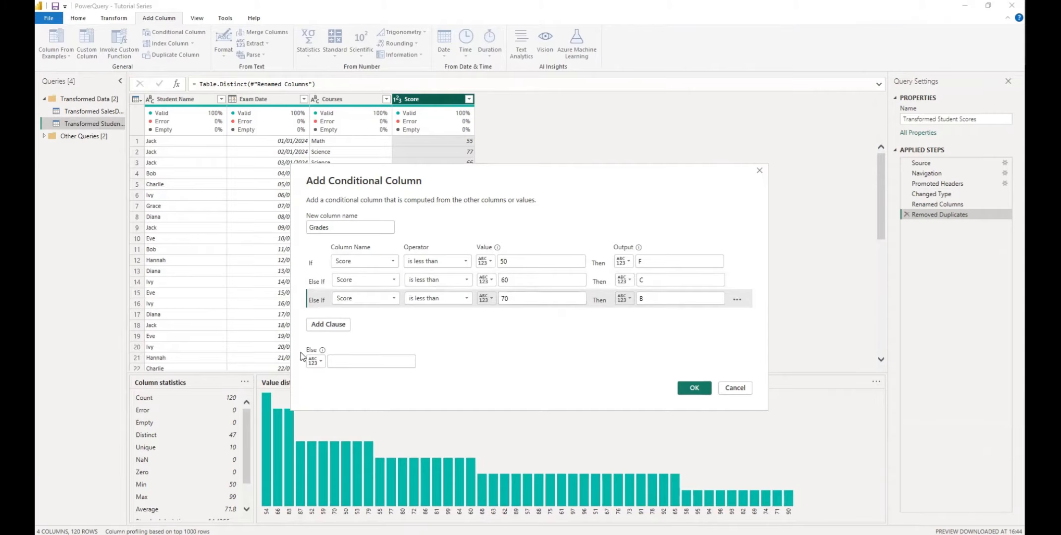
- Set the Else output to A and keep the first rule as 'is less than'
left_click(346, 362)
type("A")
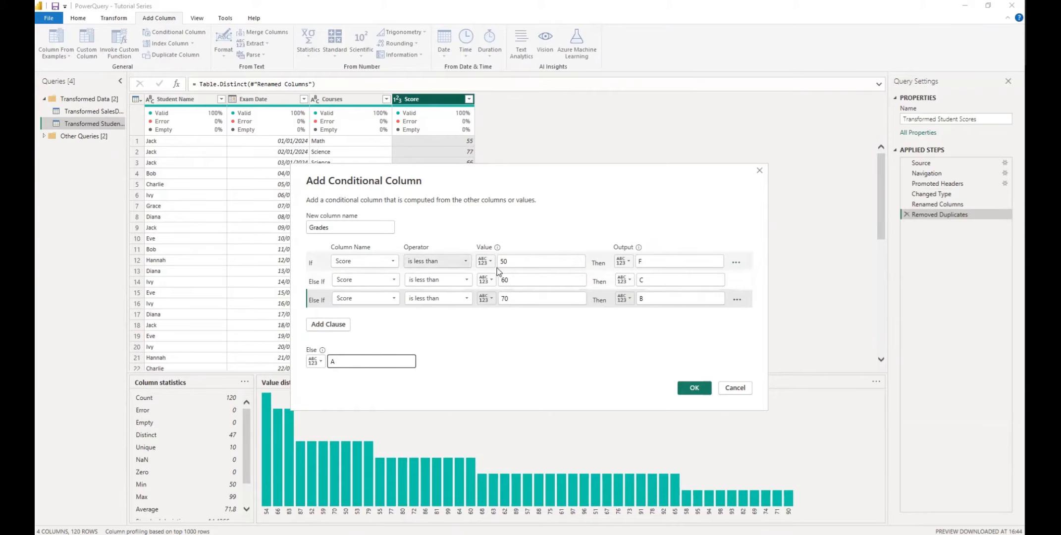
left_click(467, 263)
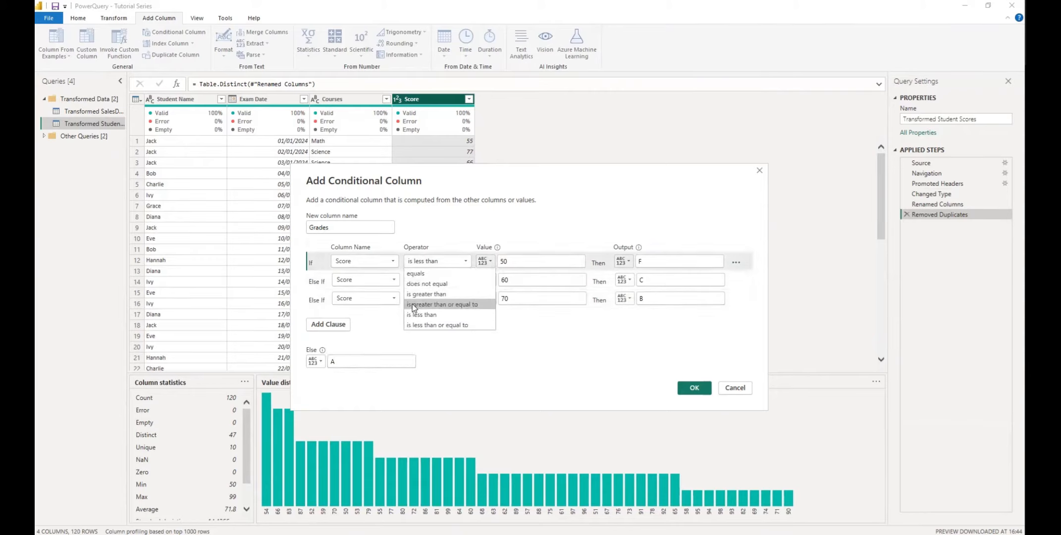
left_click(524, 371)
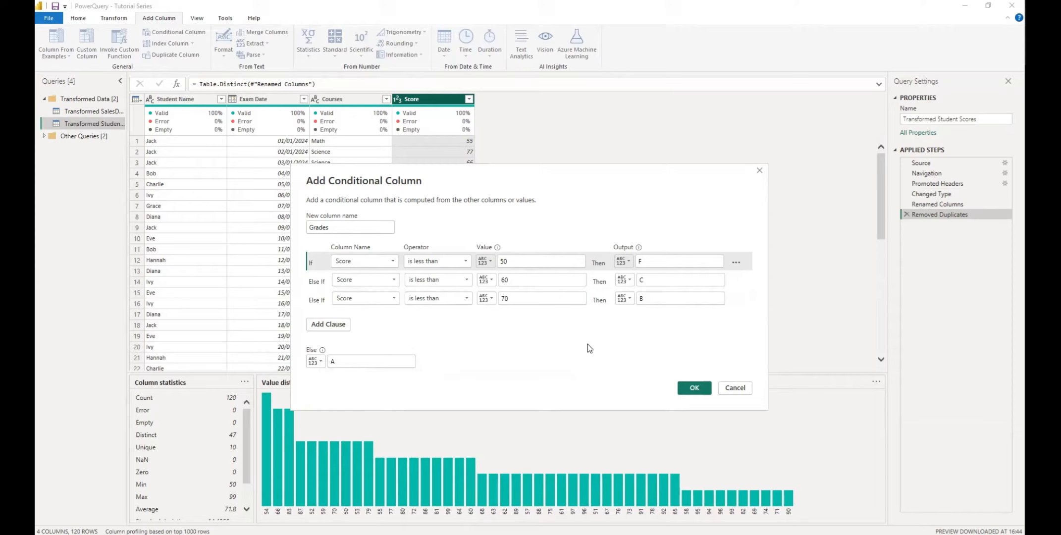
- Create the Grades column, then review its grade values in the filter list without filtering
left_click(694, 388)
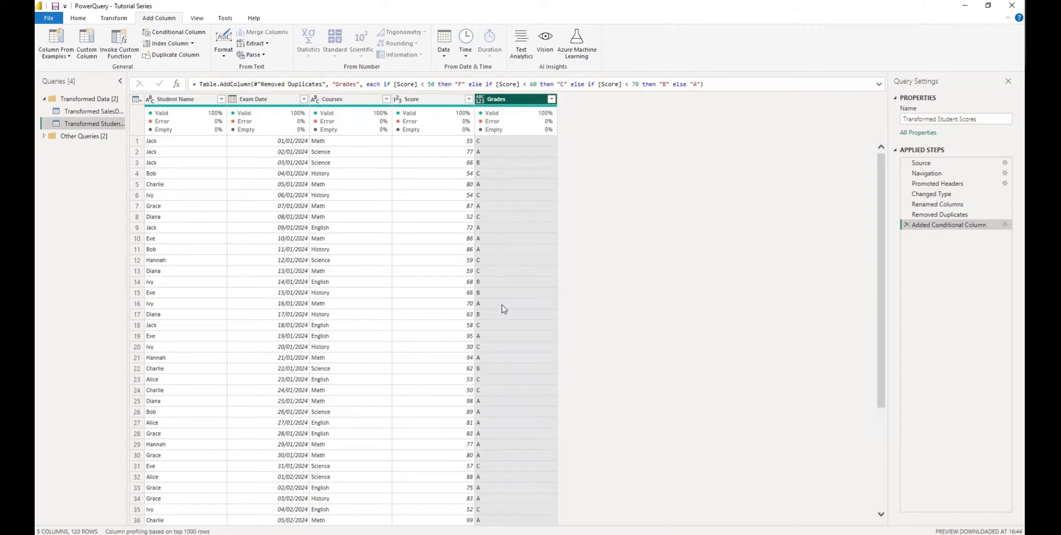
scroll(501, 306, "down", 2)
scroll(499, 277, "down", 1)
scroll(501, 265, "down", 2)
scroll(522, 274, "up", 5)
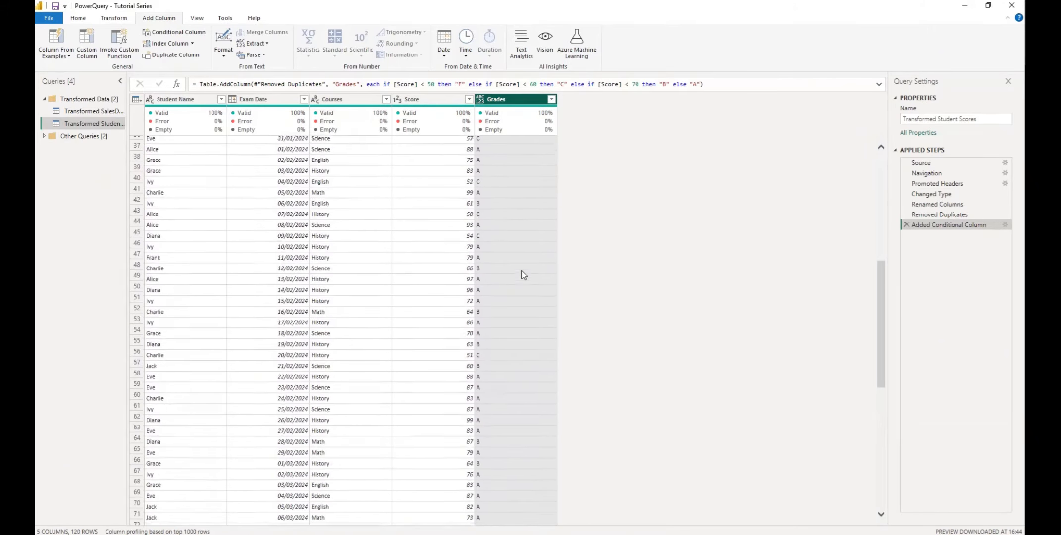
left_click(552, 100)
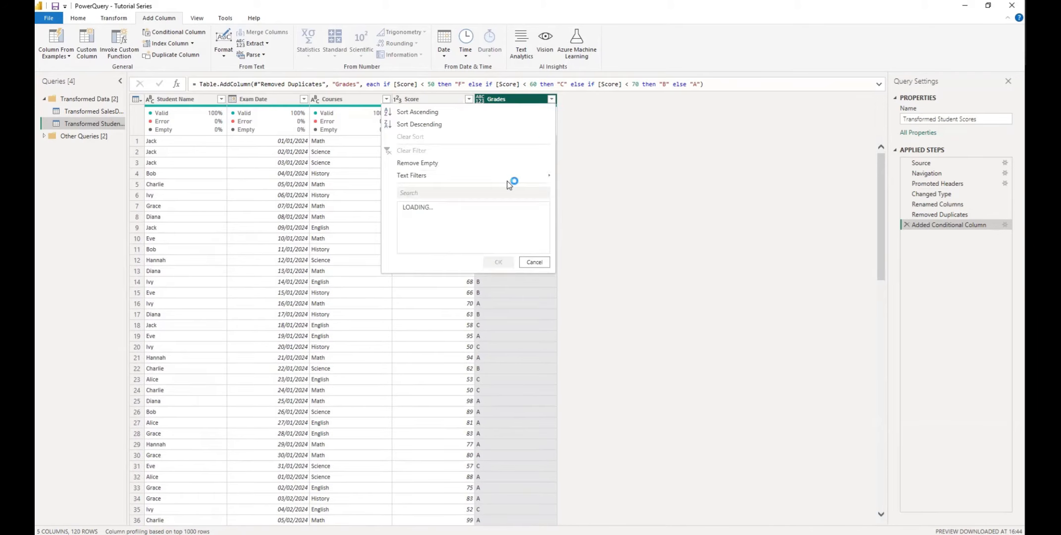
left_click(535, 263)
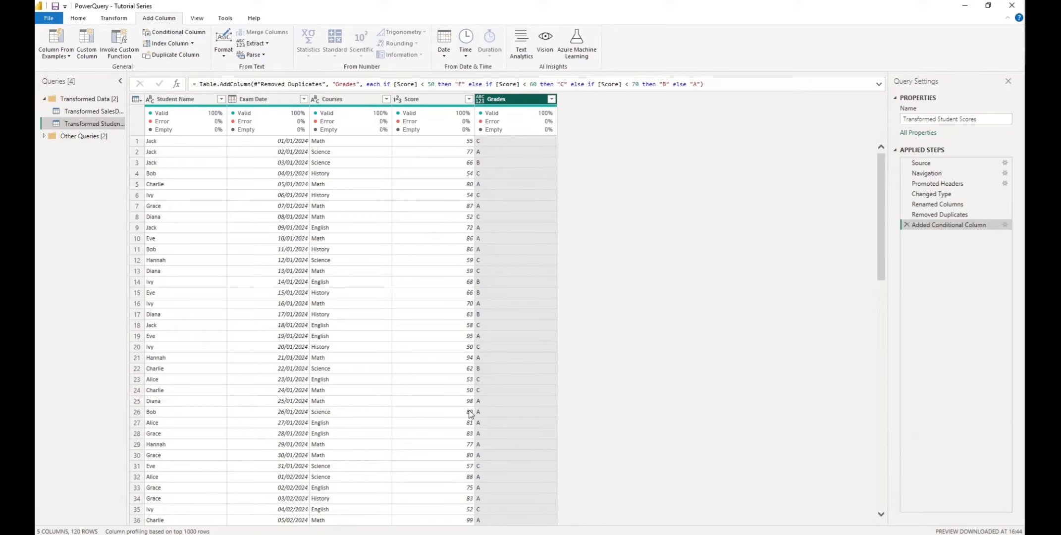
scroll(480, 461, "down", 7)
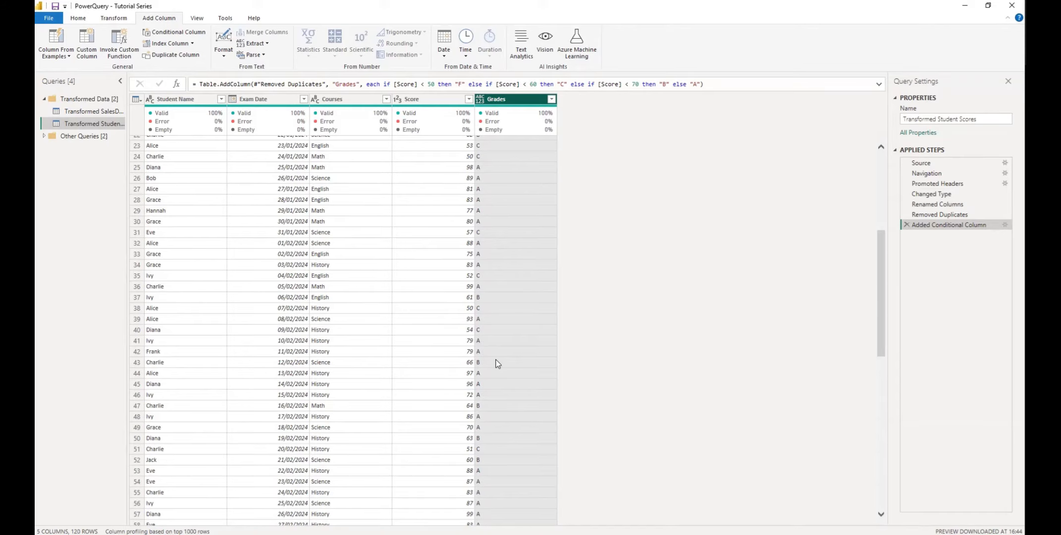
scroll(498, 355, "down", 3)
scroll(487, 331, "up", 10)
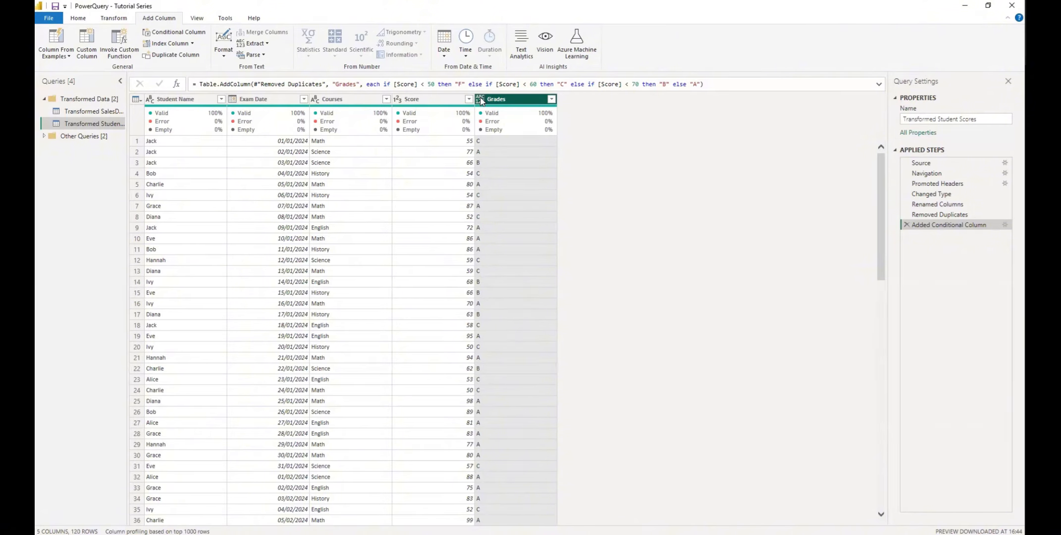
left_click(167, 30)
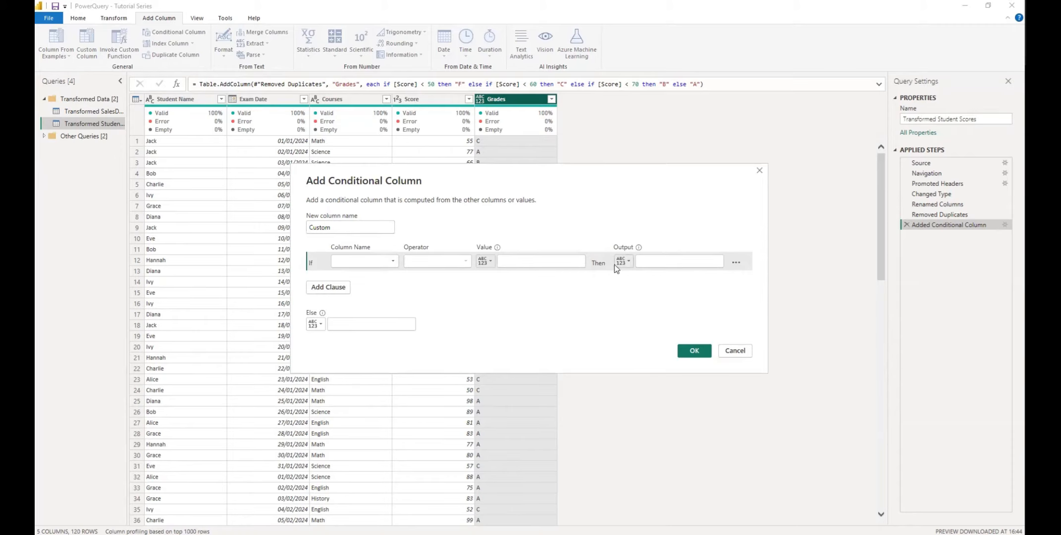
left_click(629, 261)
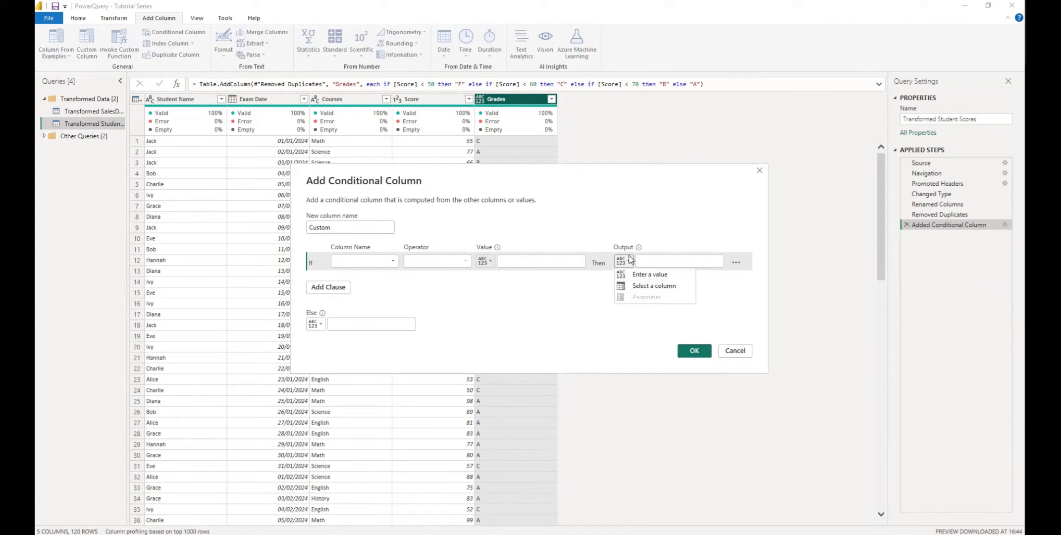
left_click(736, 350)
left_click(736, 351)
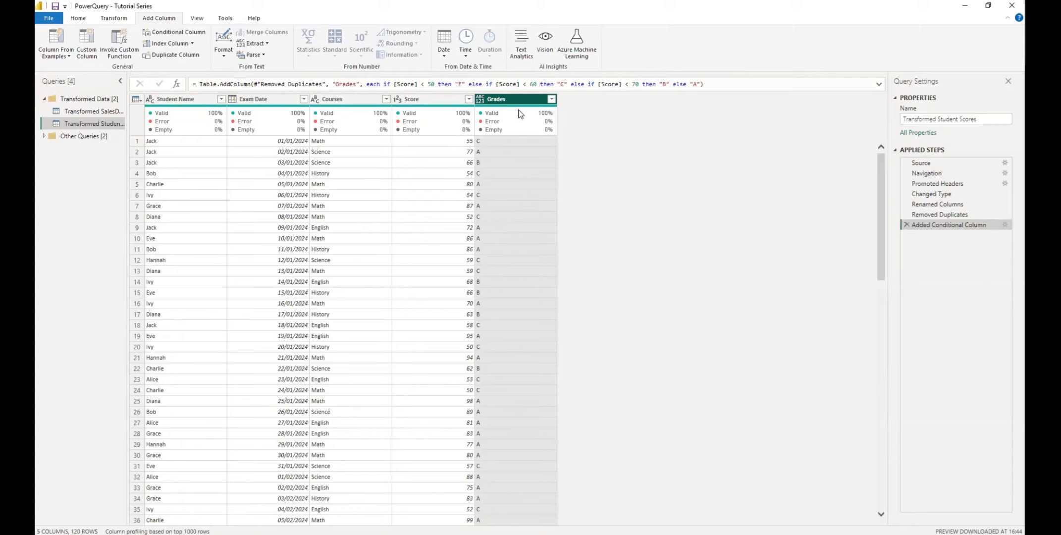
- Set the Grades column's data type to Text and scroll through the results
left_click(483, 100)
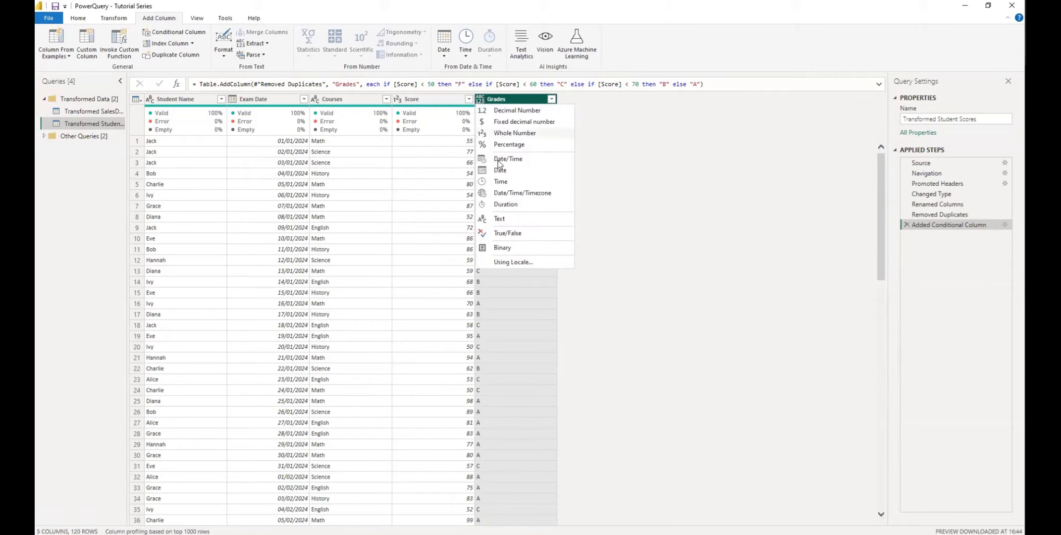
left_click(512, 224)
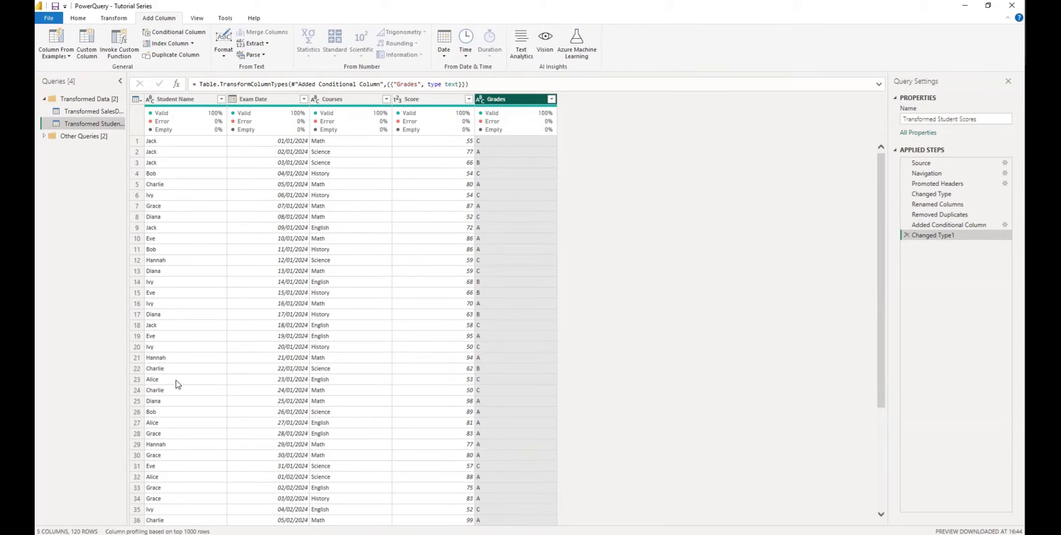
scroll(341, 300, "down", 2)
scroll(340, 300, "up", 2)
scroll(340, 301, "down", 20)
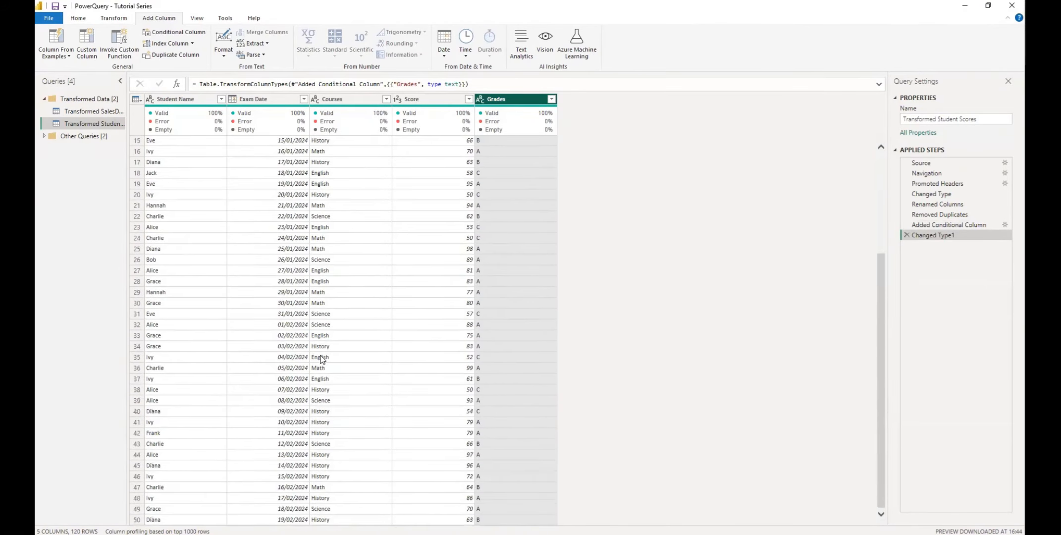
scroll(319, 359, "up", 20)
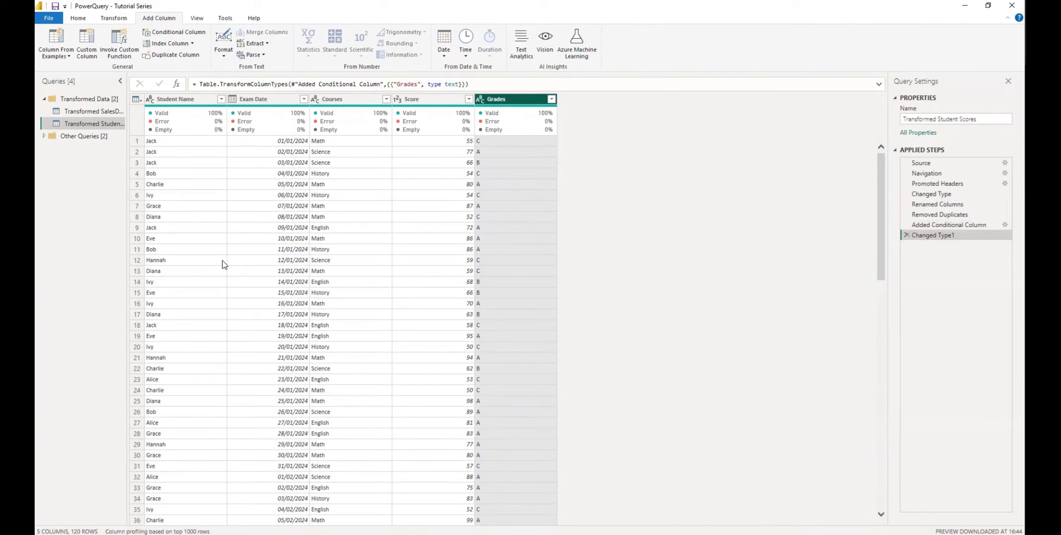
scroll(257, 308, "down", 10)
scroll(256, 309, "up", 7)
scroll(443, 301, "down", 2)
scroll(443, 298, "down", 10)
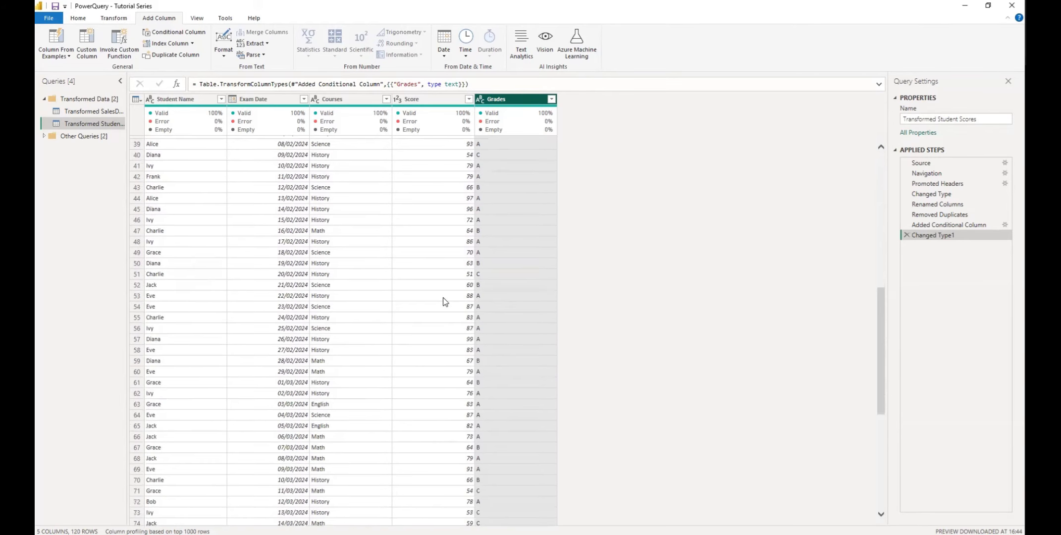
scroll(441, 295, "down", 10)
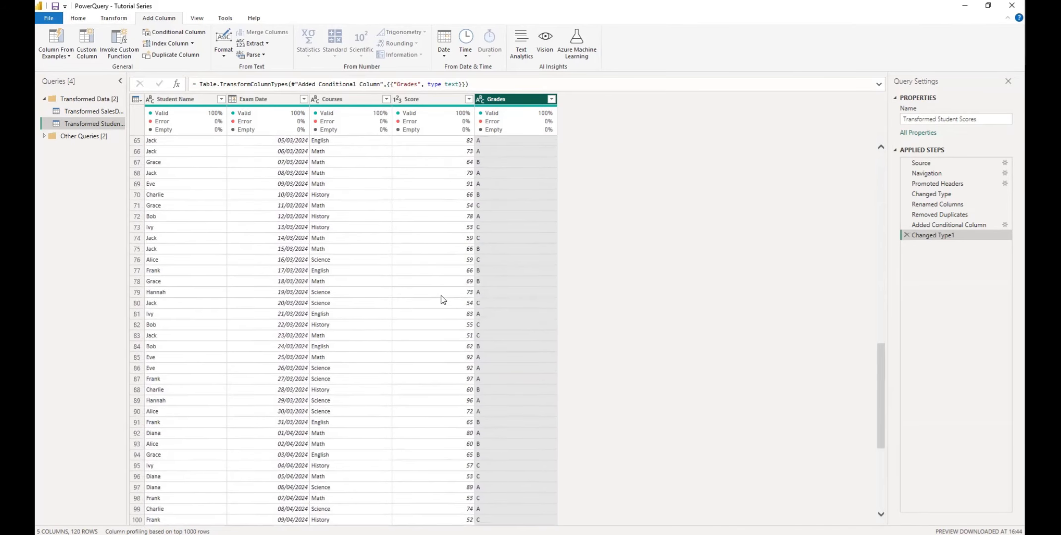
scroll(441, 295, "up", 15)
scroll(441, 295, "up", 10)
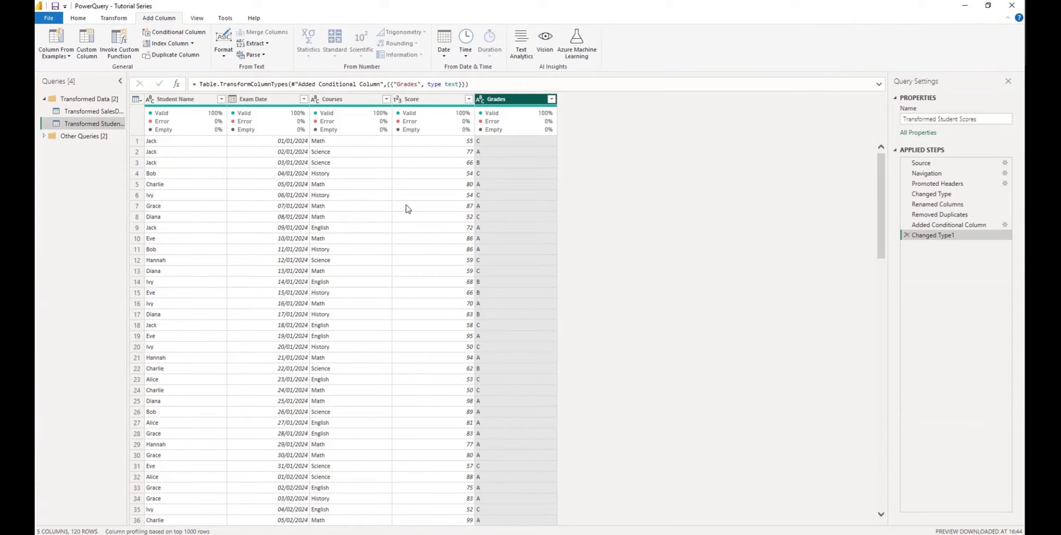
scroll(406, 205, "down", 9)
scroll(406, 206, "up", 9)
- Select the Exam Date header to show its column profile, scrolling through the rows
left_click(280, 98)
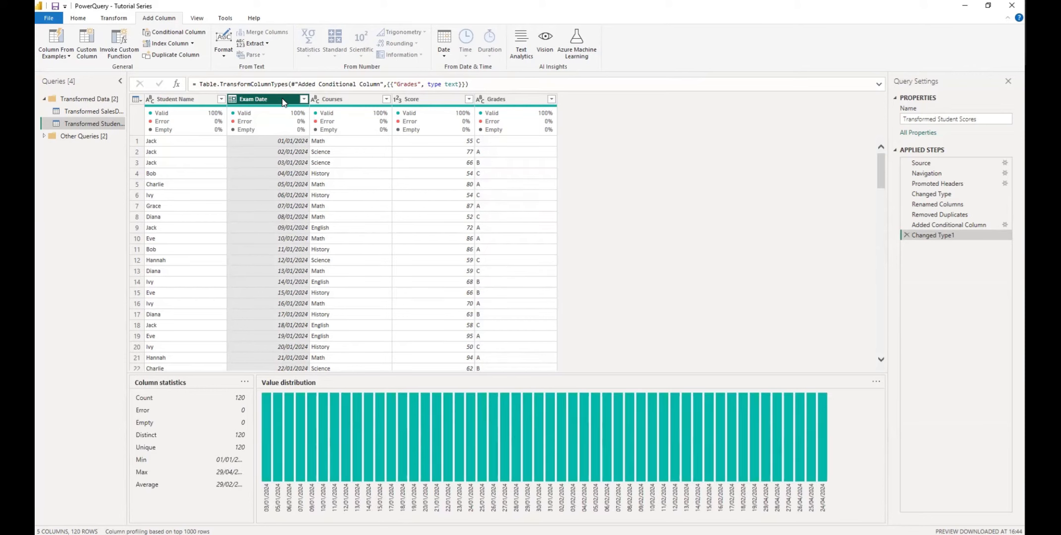
scroll(286, 245, "down", 4)
scroll(286, 245, "down", 13)
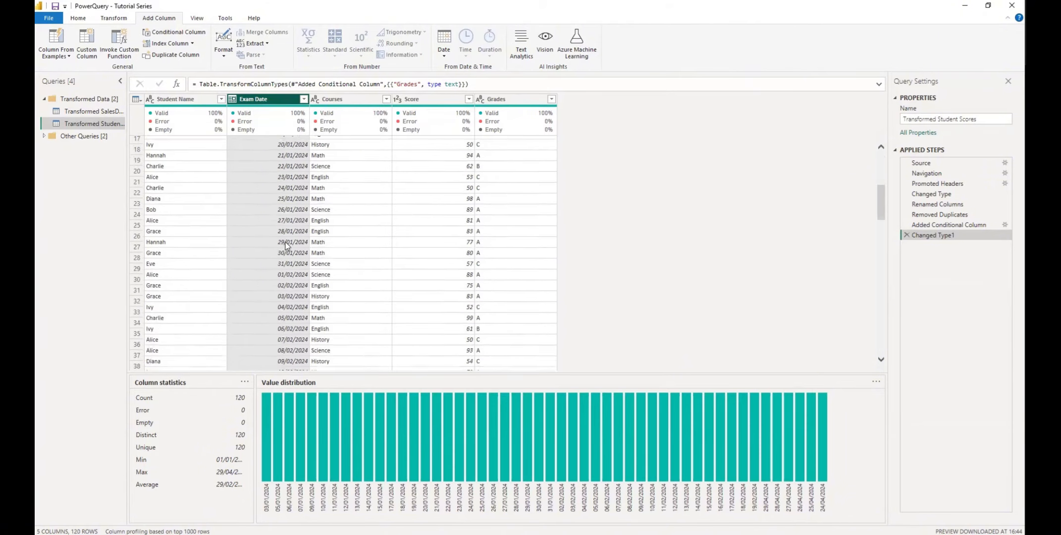
scroll(287, 245, "down", 8)
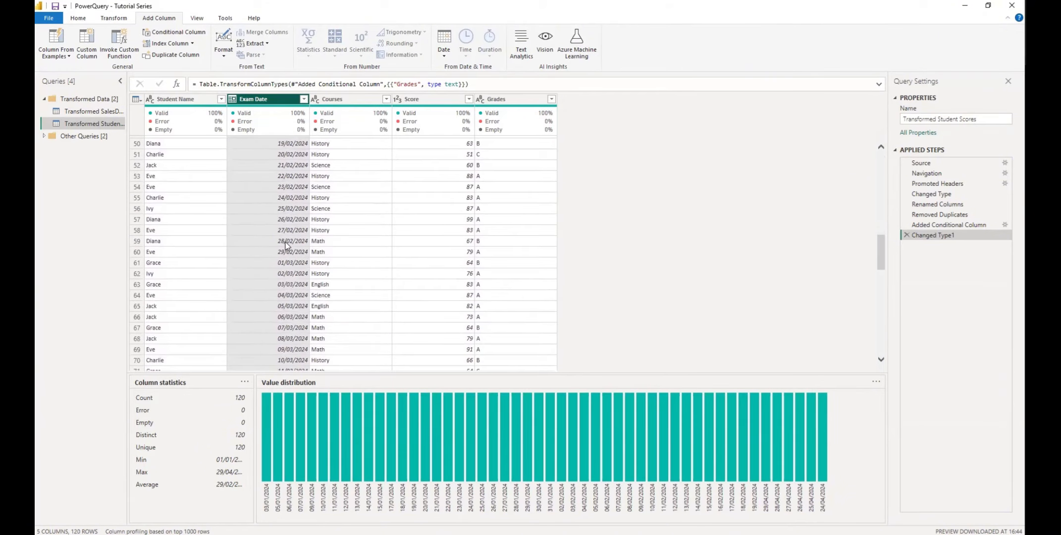
scroll(285, 246, "up", 20)
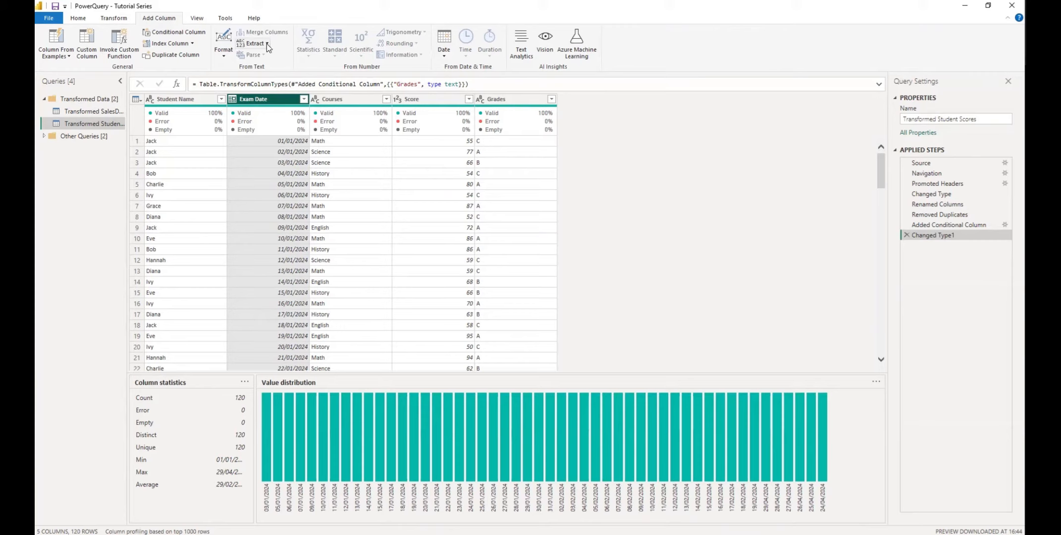
- Compare the Courses and Score profiles, ending on Score (50 to 99, average 71.8)
left_click(348, 100)
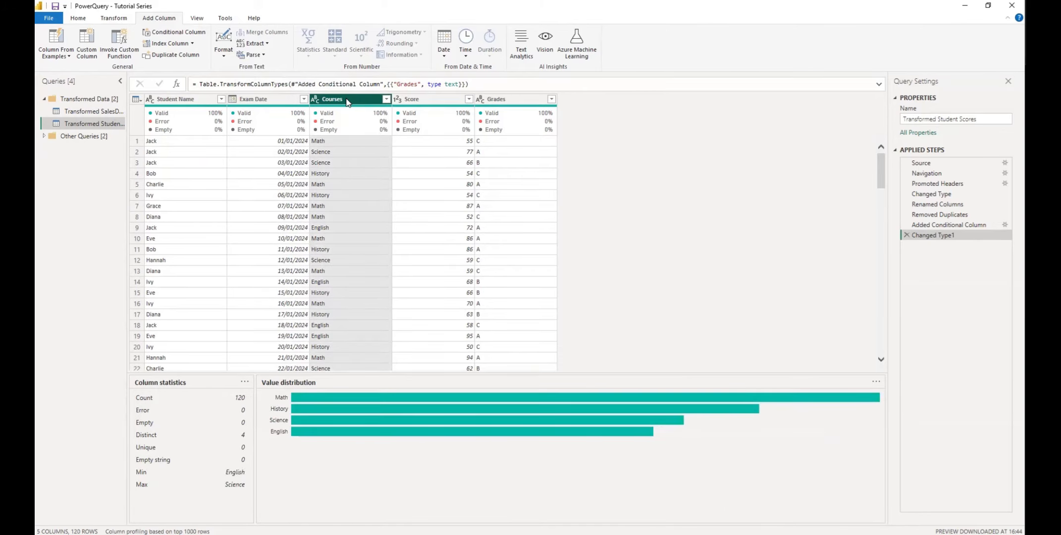
left_click(423, 99)
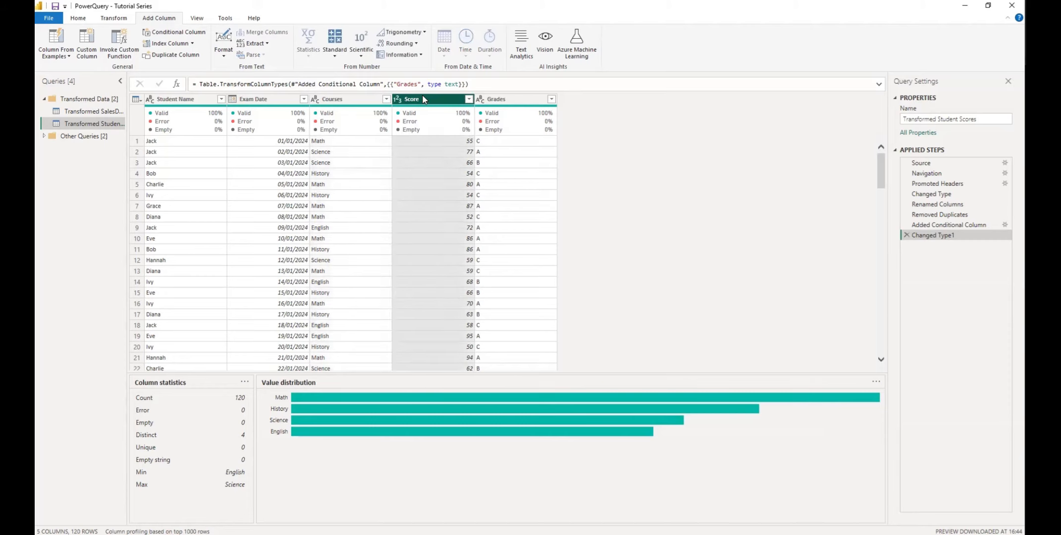
left_click(344, 99)
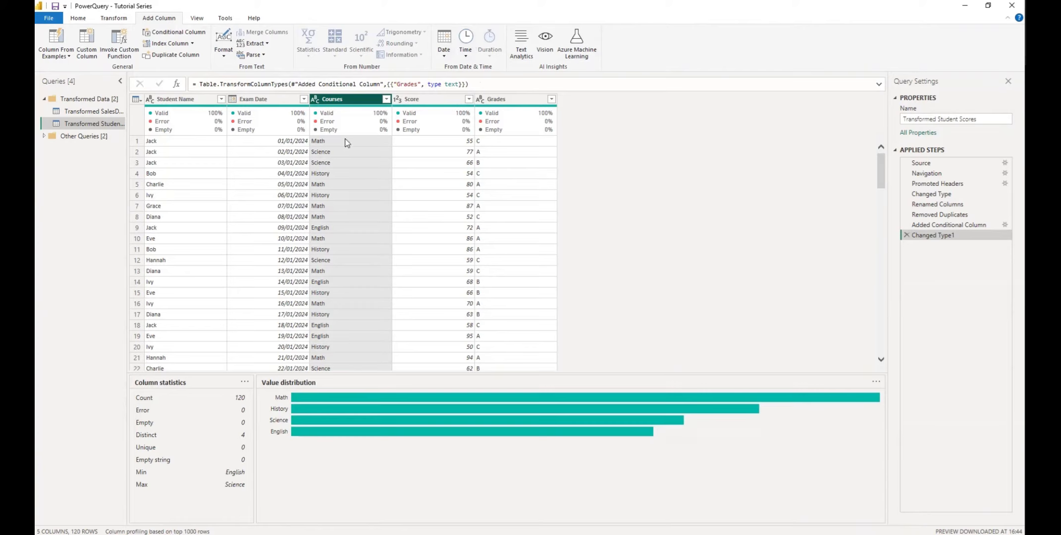
left_click(428, 100)
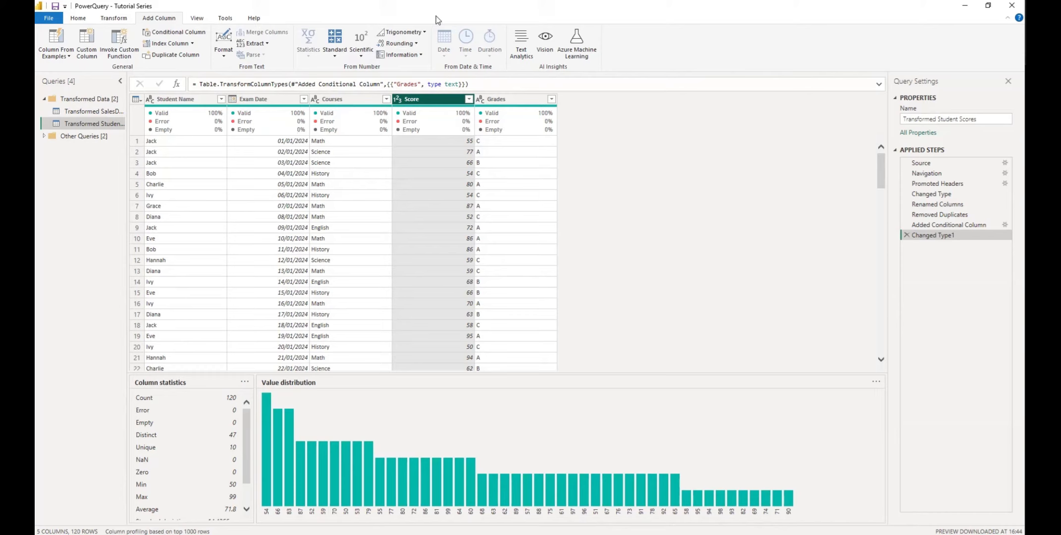
- Add a Name of Month column from Exam Date, giving values like January
left_click(268, 99)
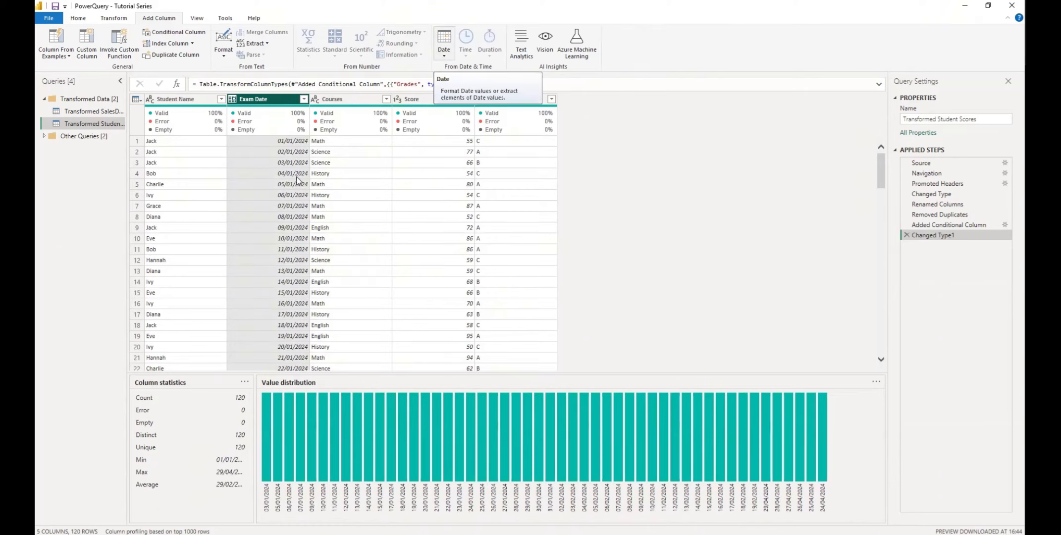
left_click(444, 55)
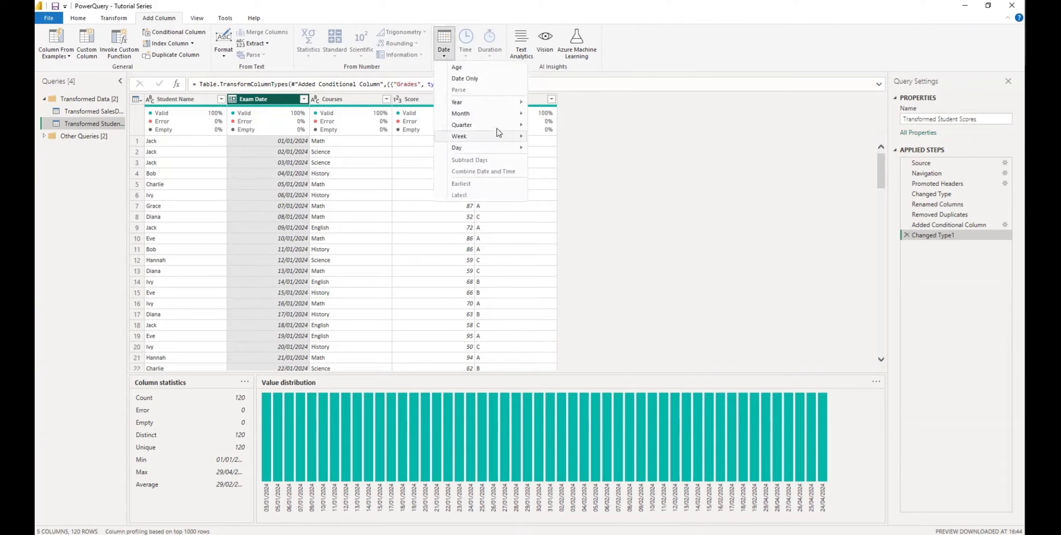
mouse_move(511, 118)
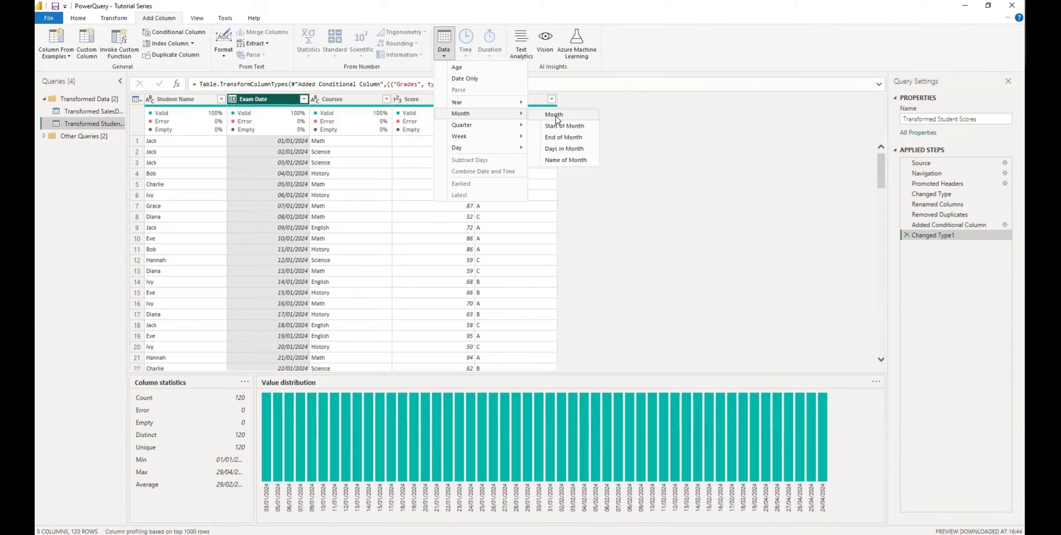
left_click(564, 160)
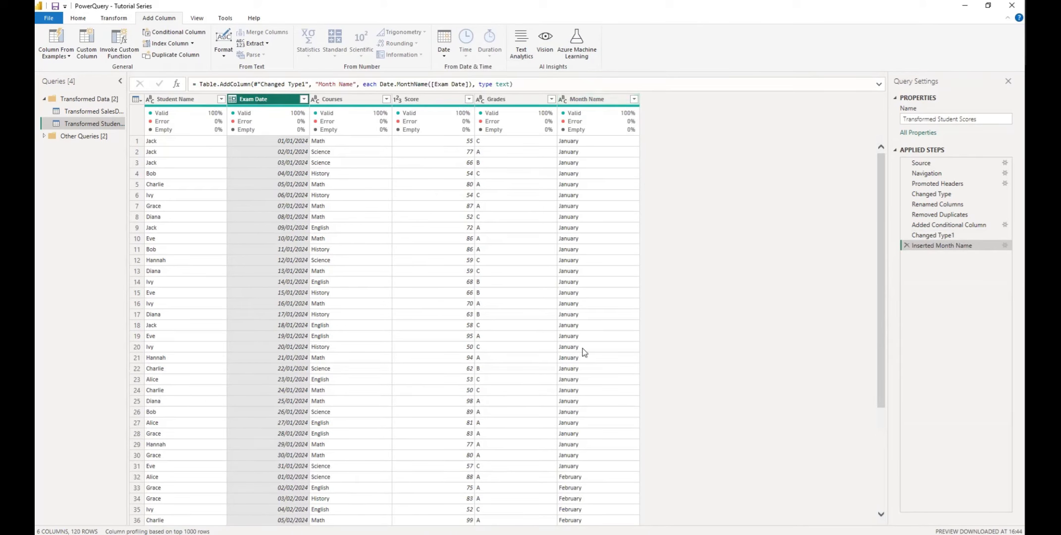
scroll(268, 314, "down", 12)
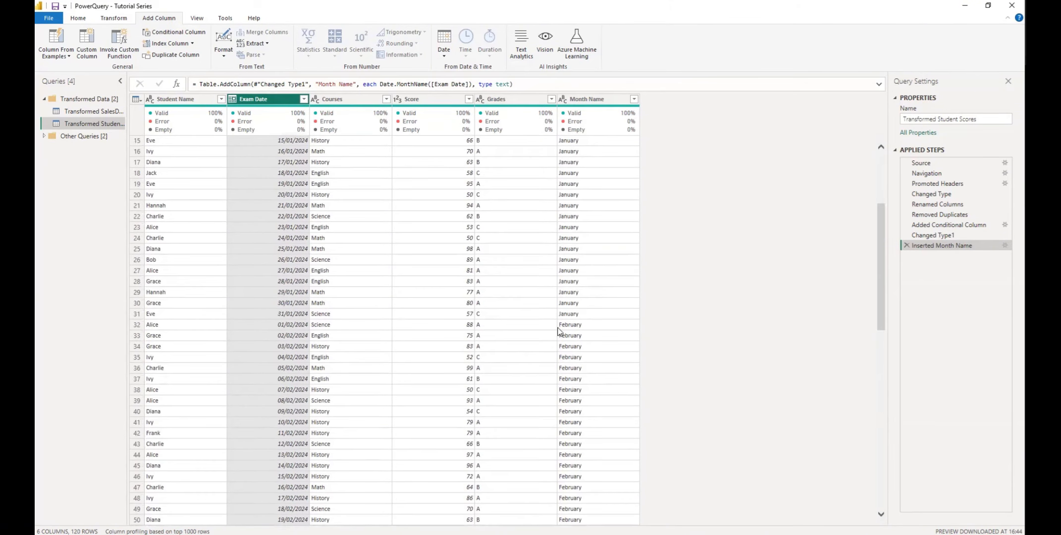
scroll(592, 294, "up", 12)
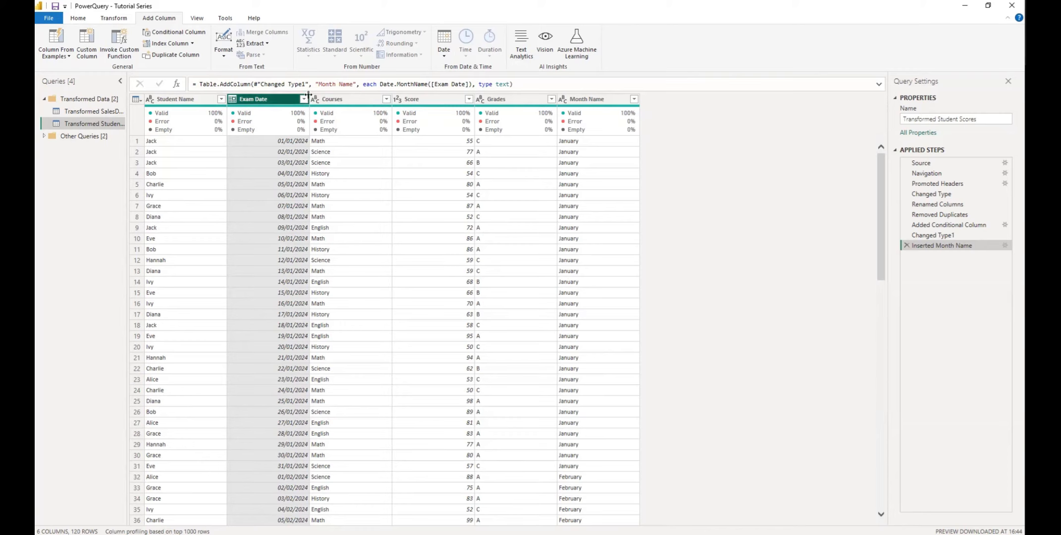
left_click(444, 55)
mouse_move(498, 151)
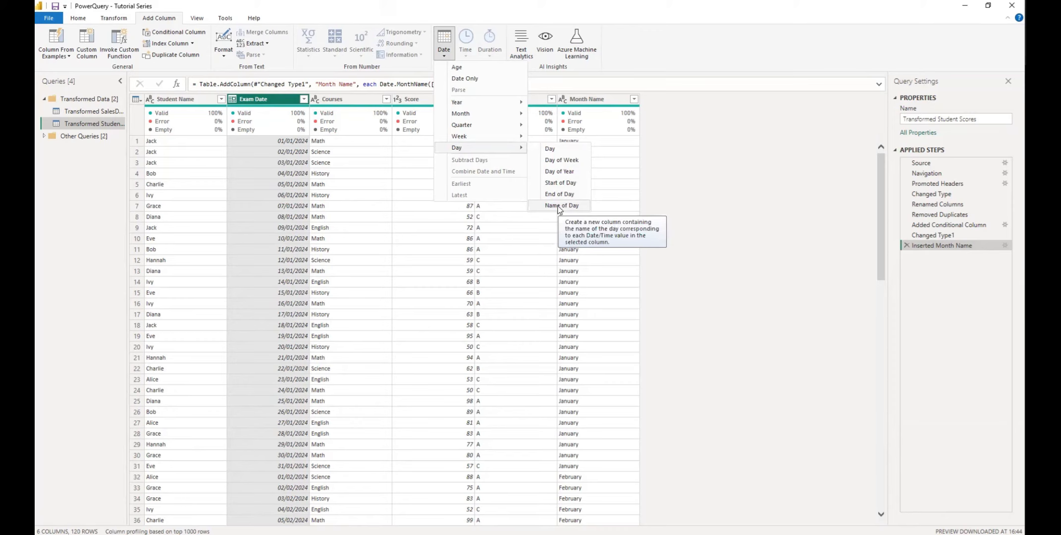
left_click(561, 162)
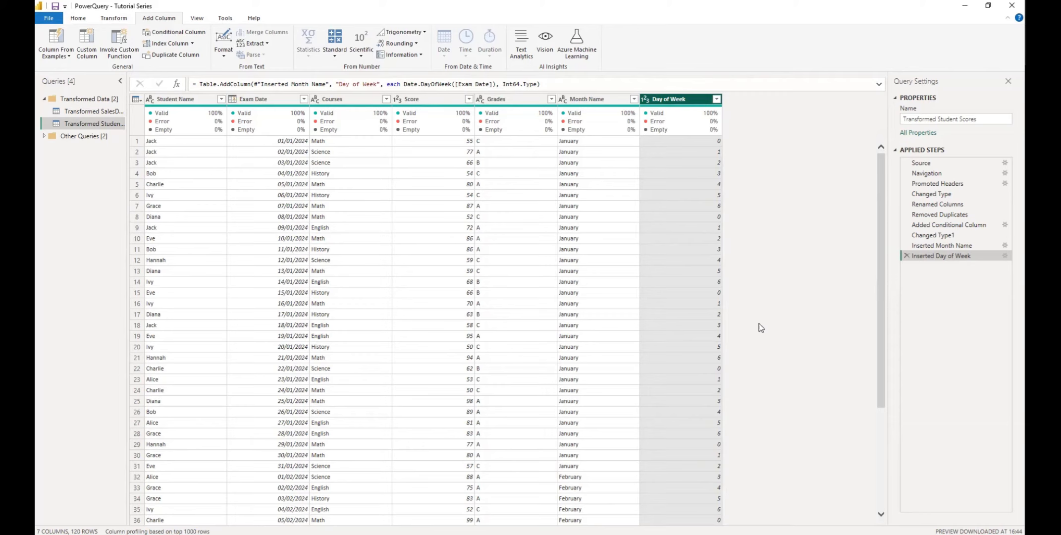
left_click(908, 256)
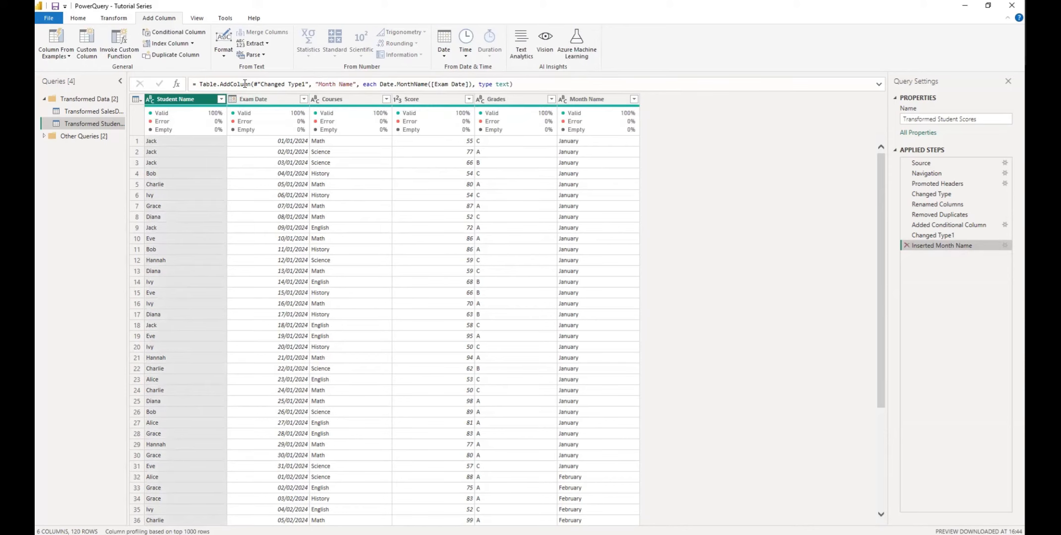
- Add a Name of Day column from Exam Date, giving weekdays like Monday
left_click(276, 98)
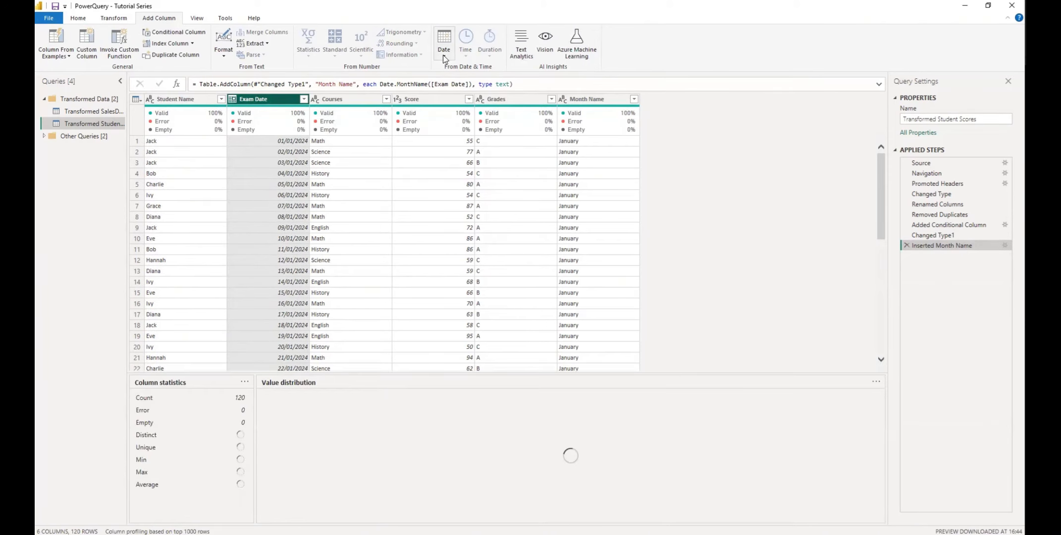
left_click(444, 44)
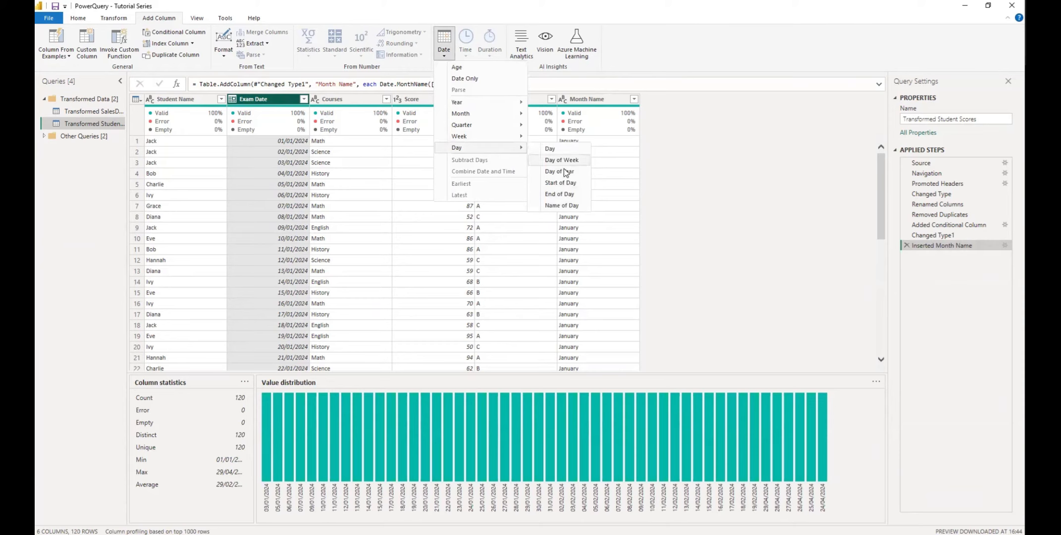
left_click(555, 206)
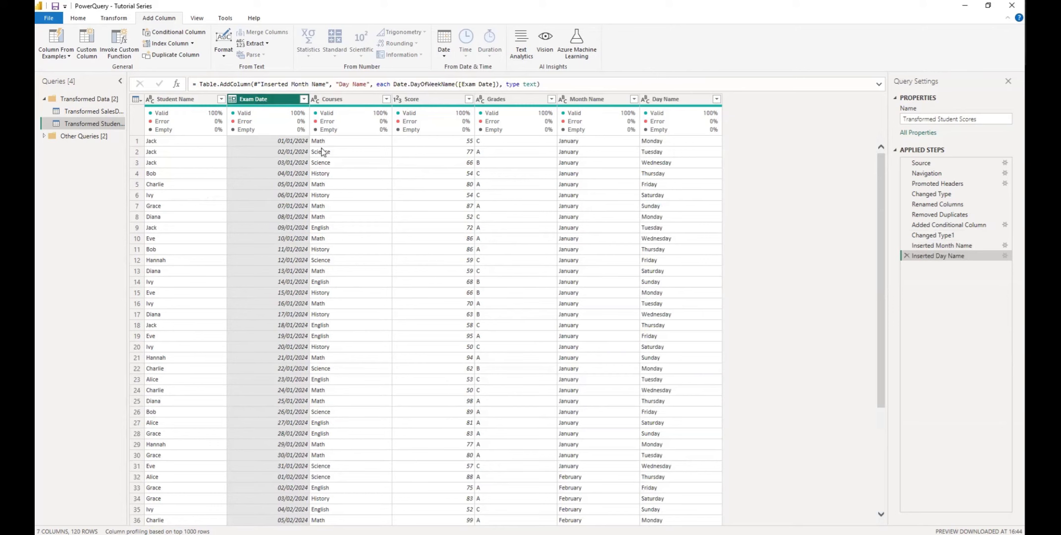
scroll(515, 191, "down", 3)
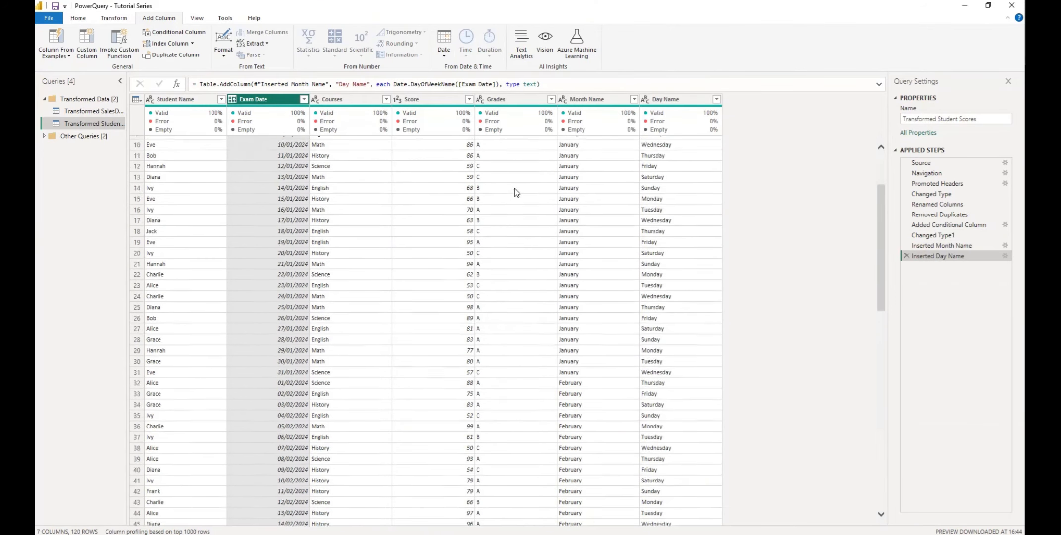
scroll(515, 192, "up", 3)
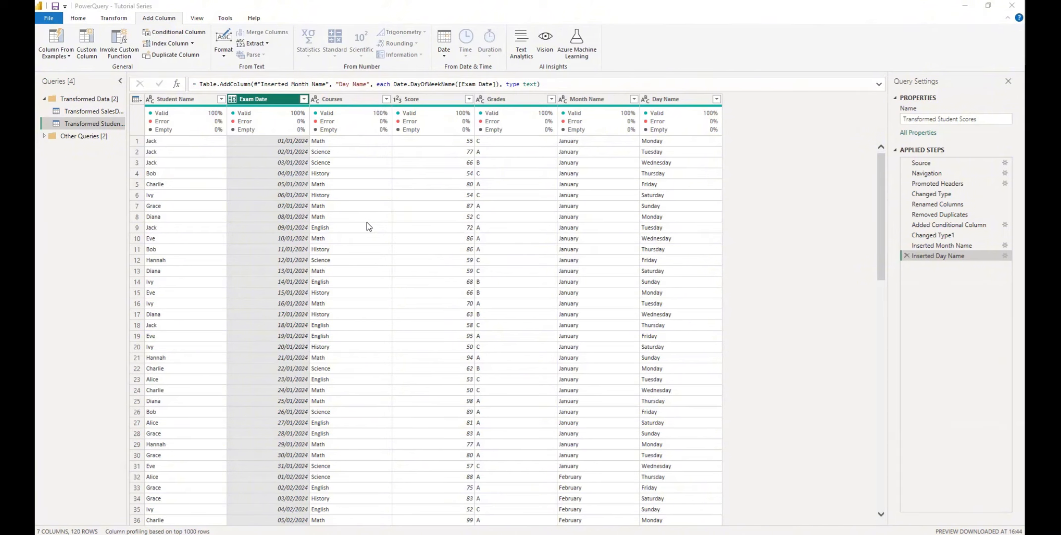
- On the Transform tab, open the Unpivot Columns options and dismiss them without choosing
left_click(115, 18)
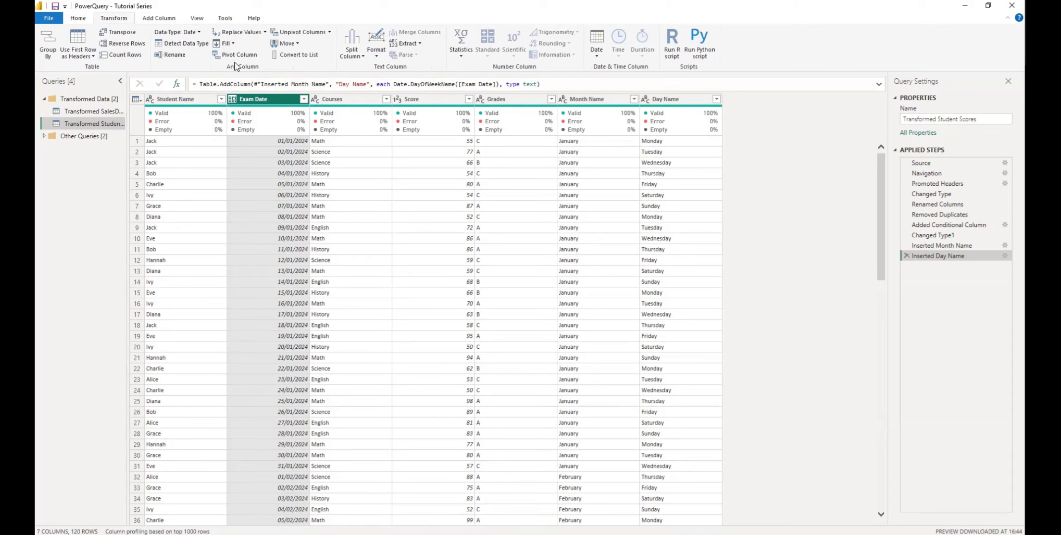
left_click(330, 33)
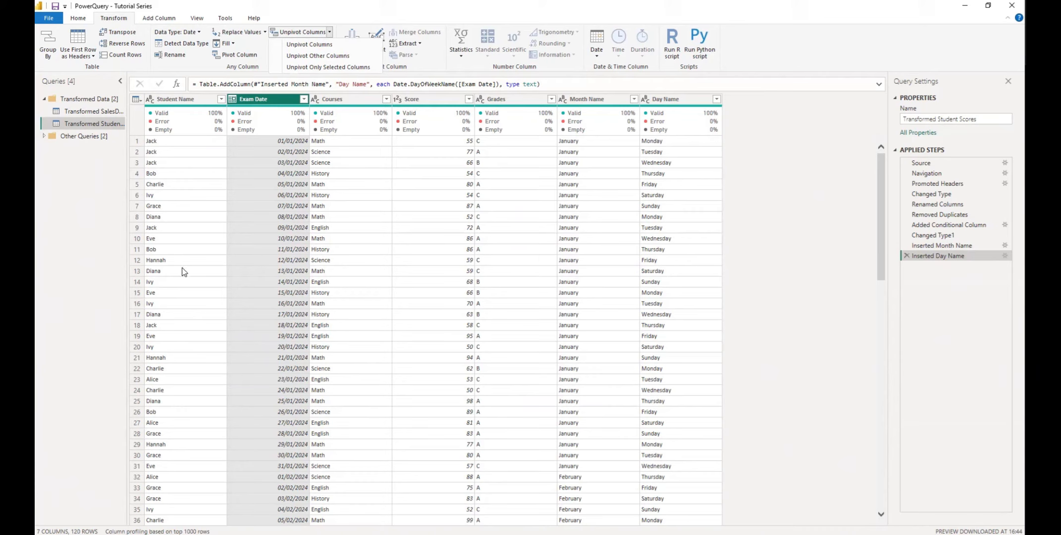
left_click(178, 101)
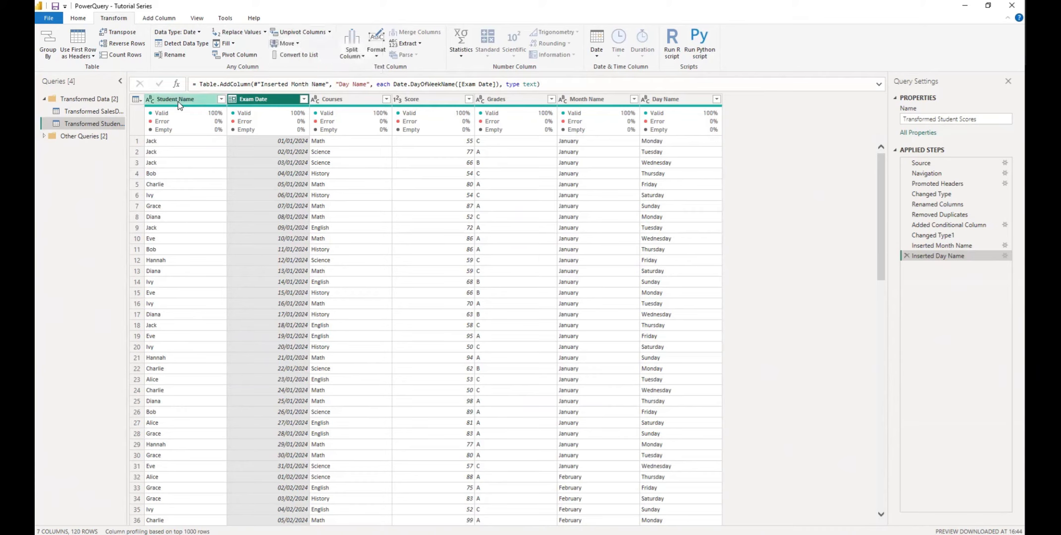
- Select Student Name to view its column statistics and value distribution
left_click(185, 114)
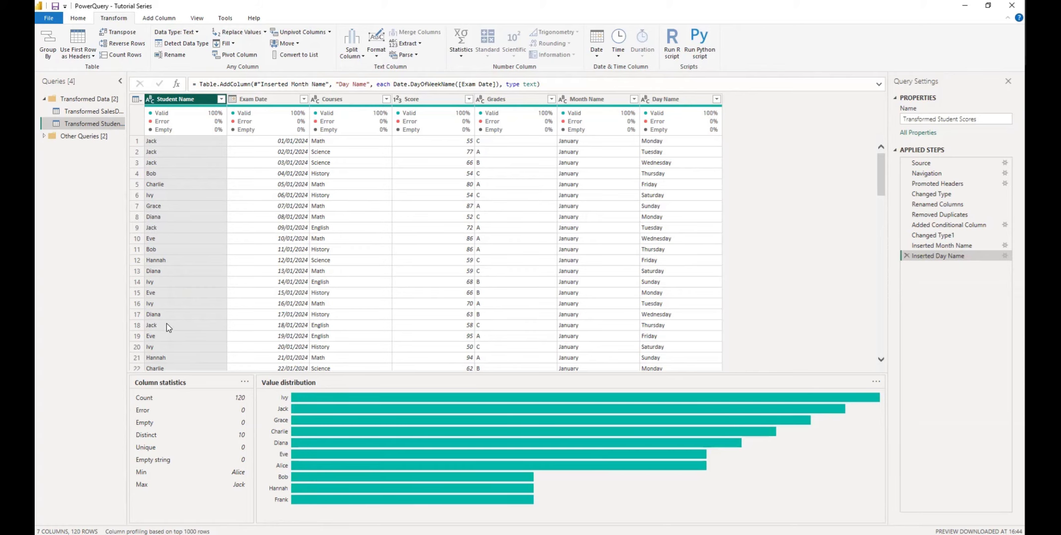
scroll(167, 327, "down", 2)
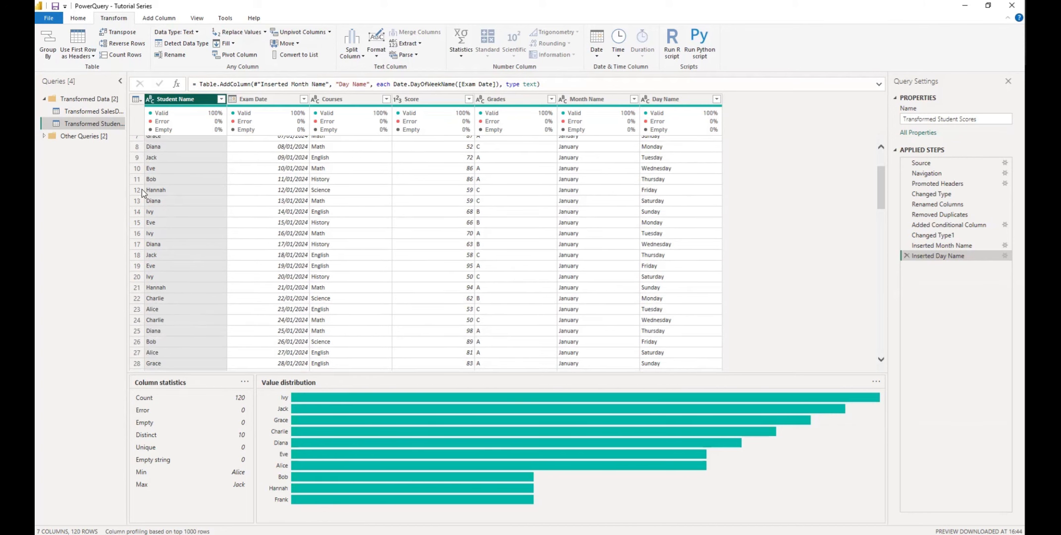
scroll(167, 315, "down", 4)
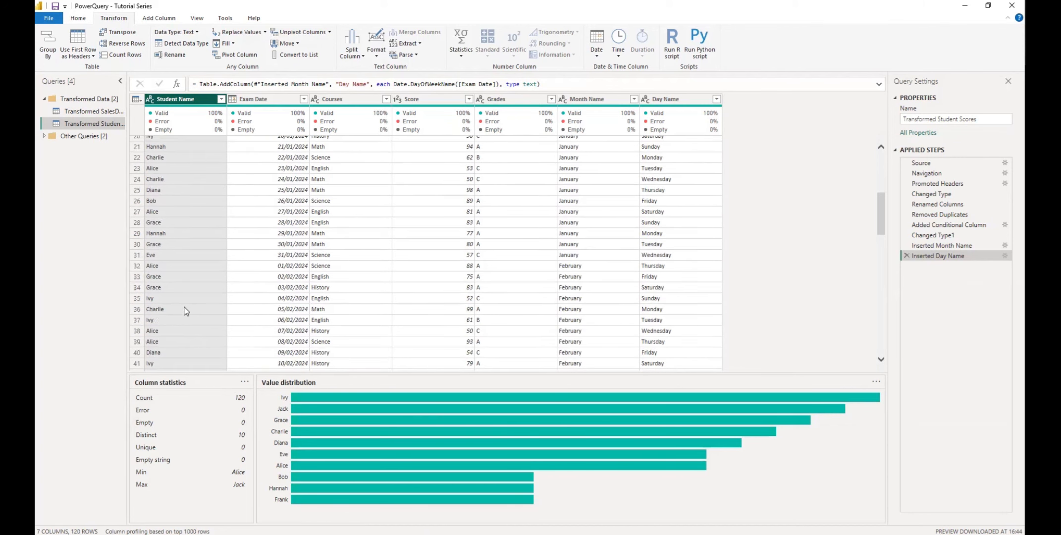
scroll(186, 304, "up", 6)
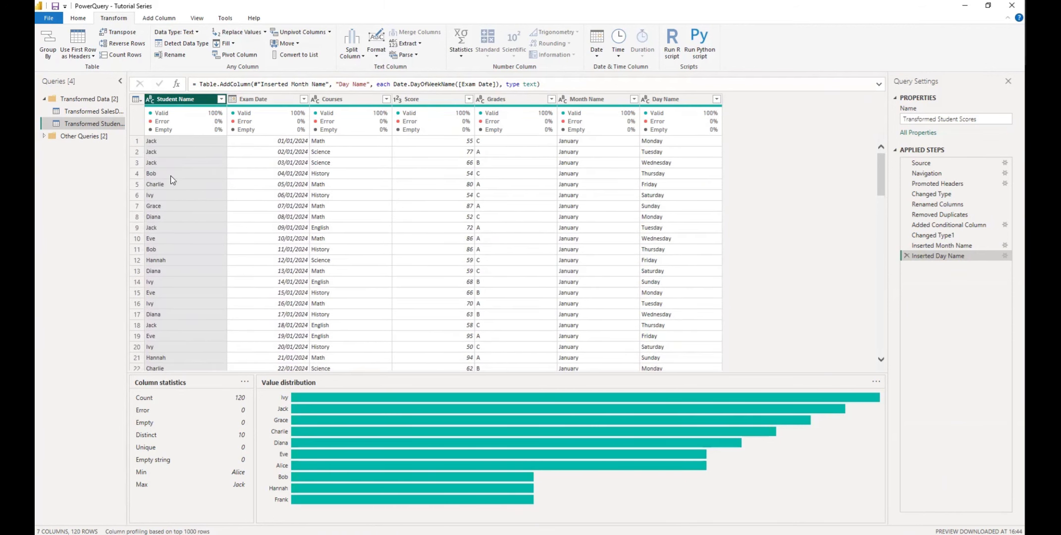
left_click(221, 99)
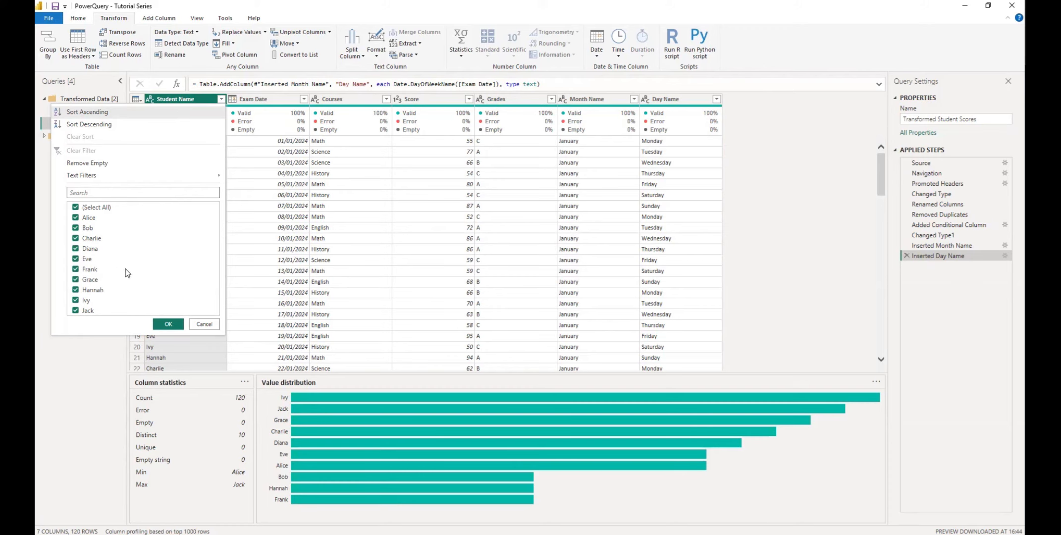
left_click(204, 325)
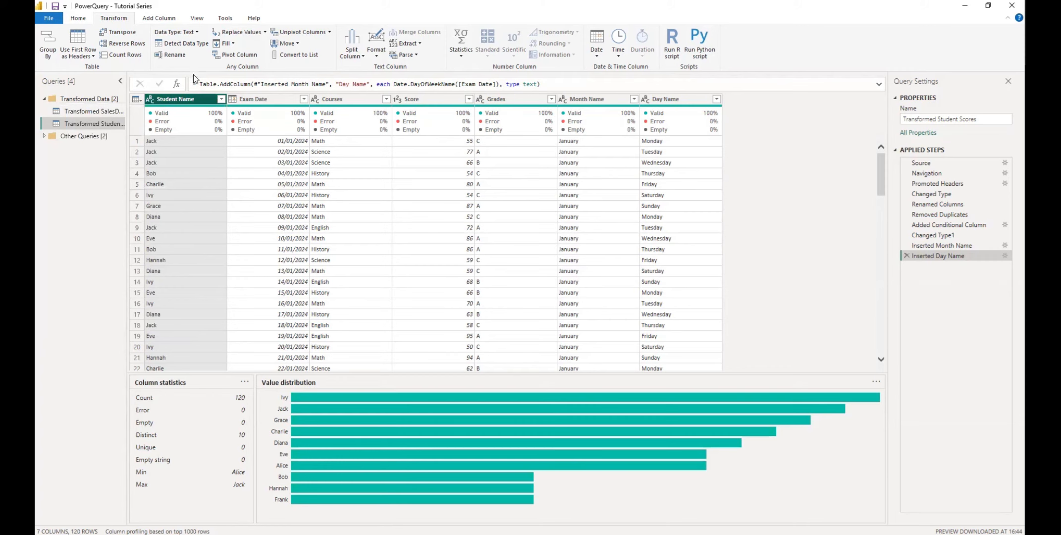
- Bring up the Student Name column's context menu and its Transform submenu
right_click(180, 103)
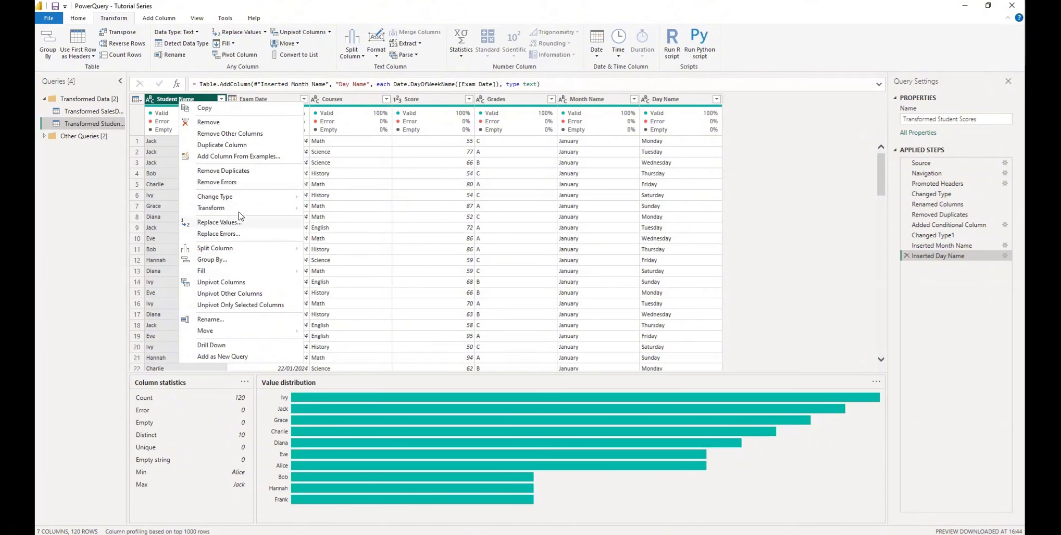
mouse_move(238, 213)
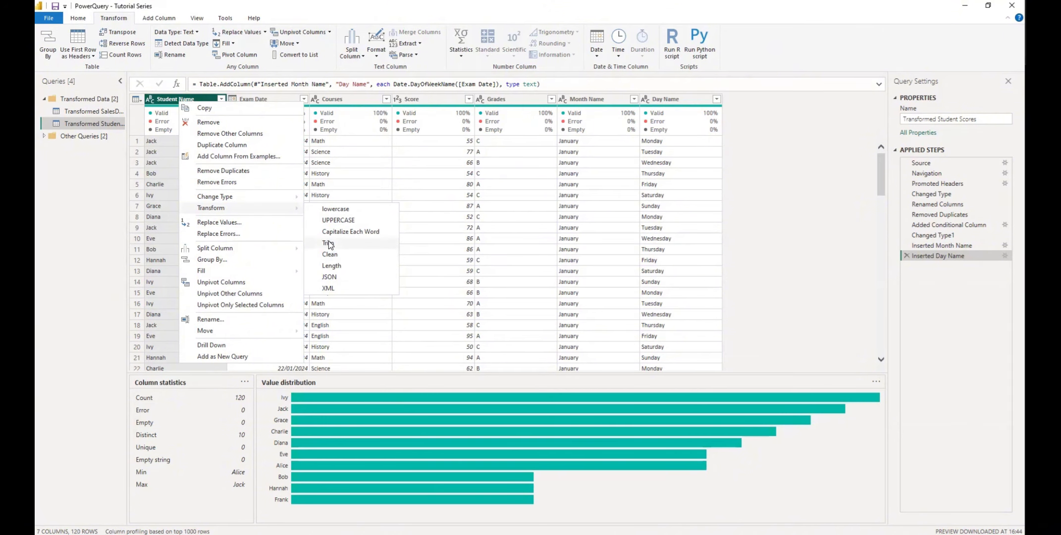
- Trim the Student Name values, then open its filter list to check them
left_click(329, 242)
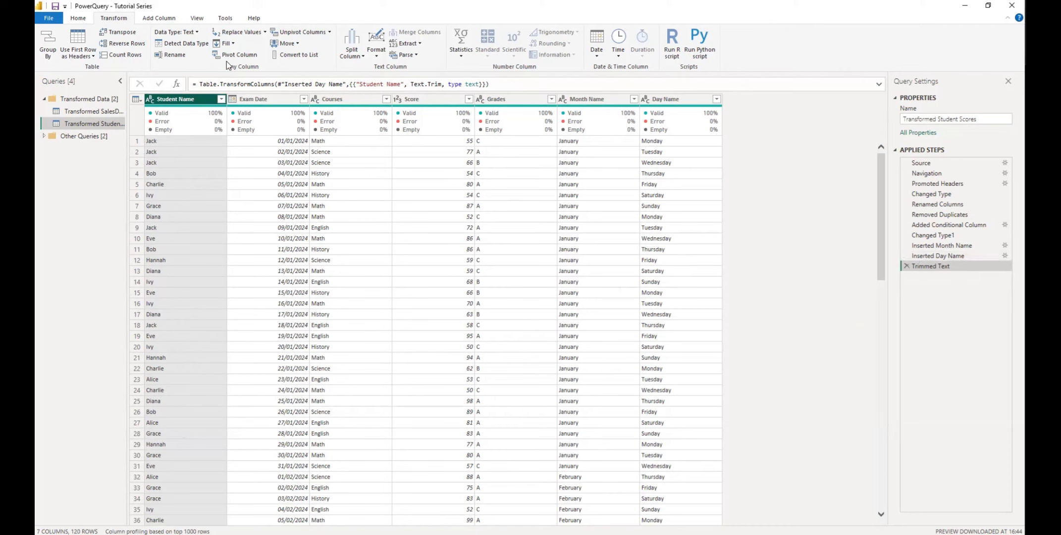
left_click(221, 99)
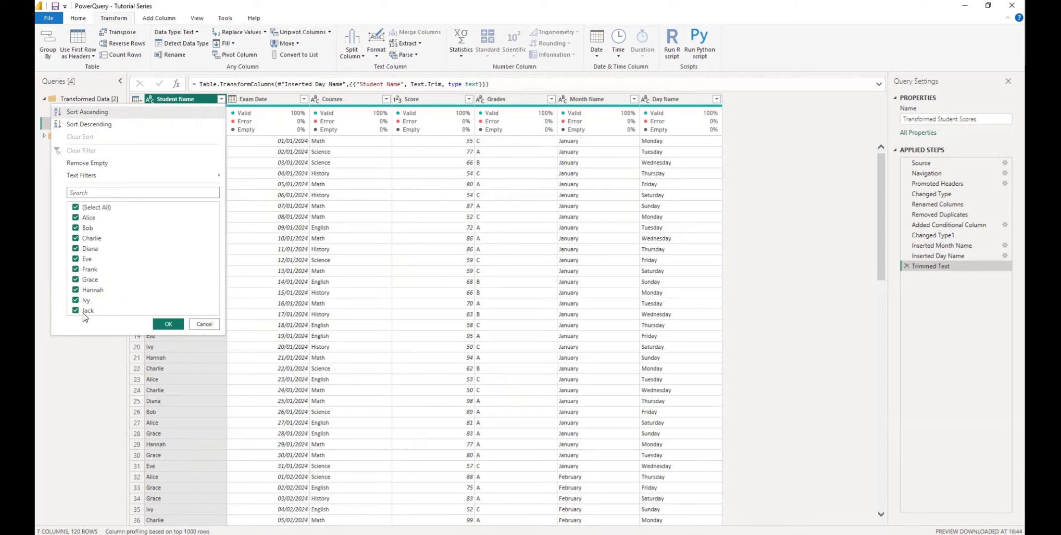
- Cancel the filter list and delete the Trimmed Text applied step
left_click(206, 325)
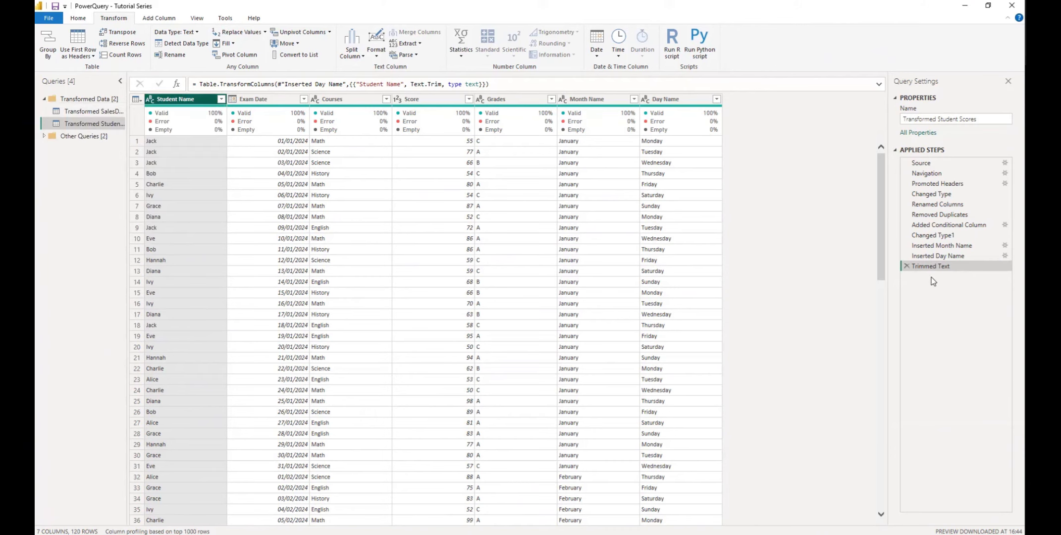
left_click(907, 266)
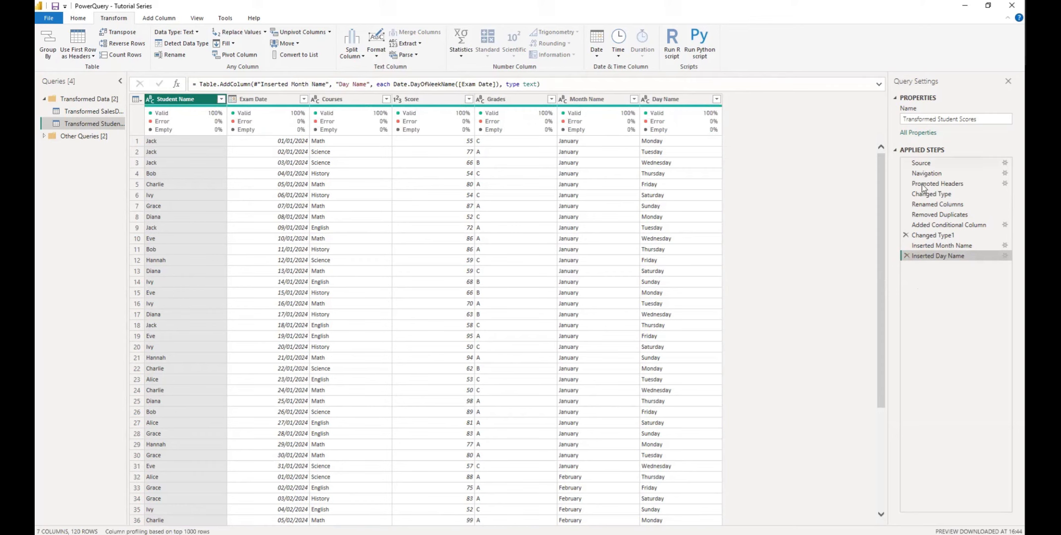